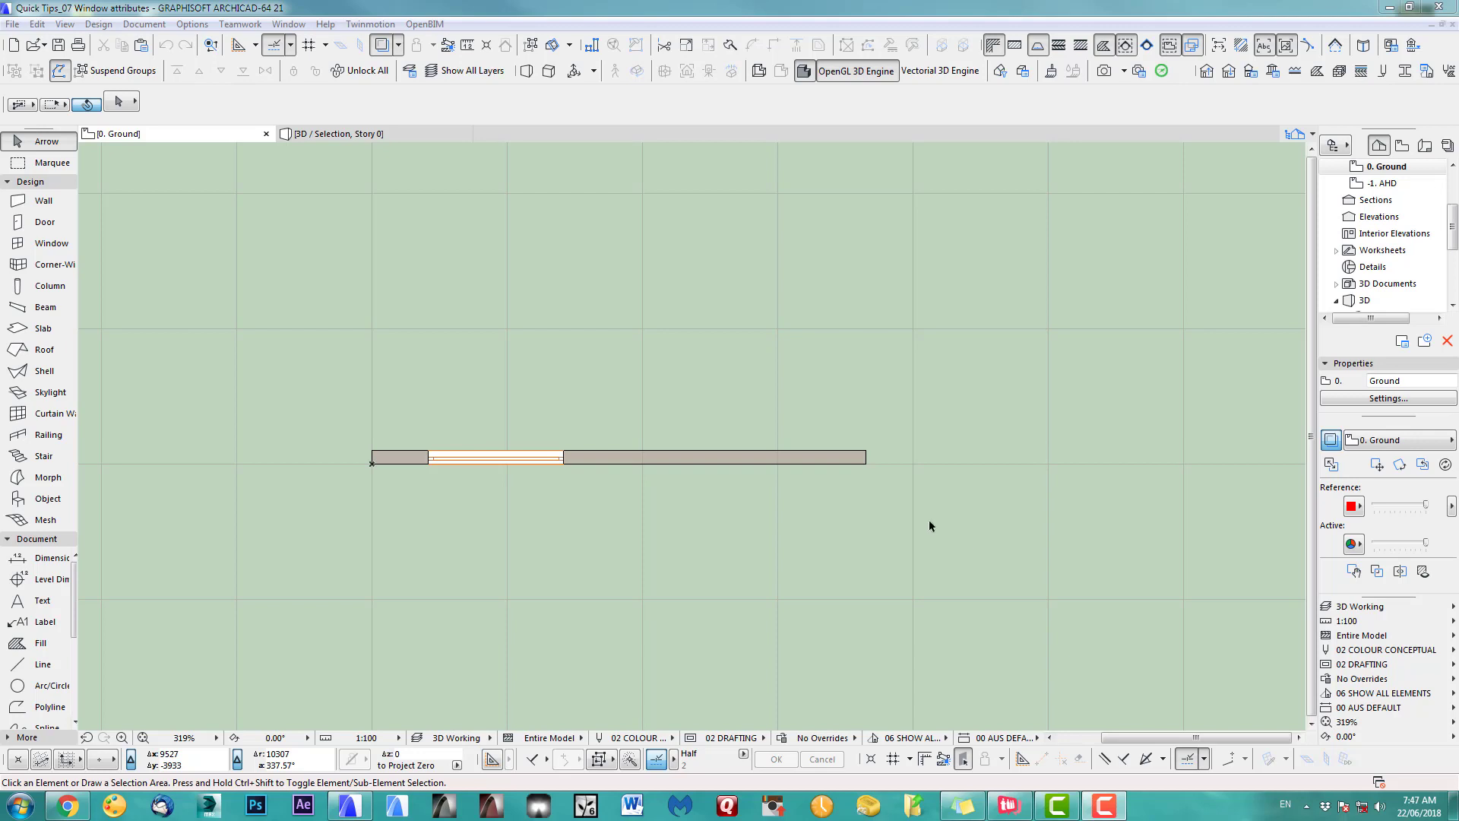
Step: Select the wall in the floor plan and show it with its window in 3D
left_click(699, 465)
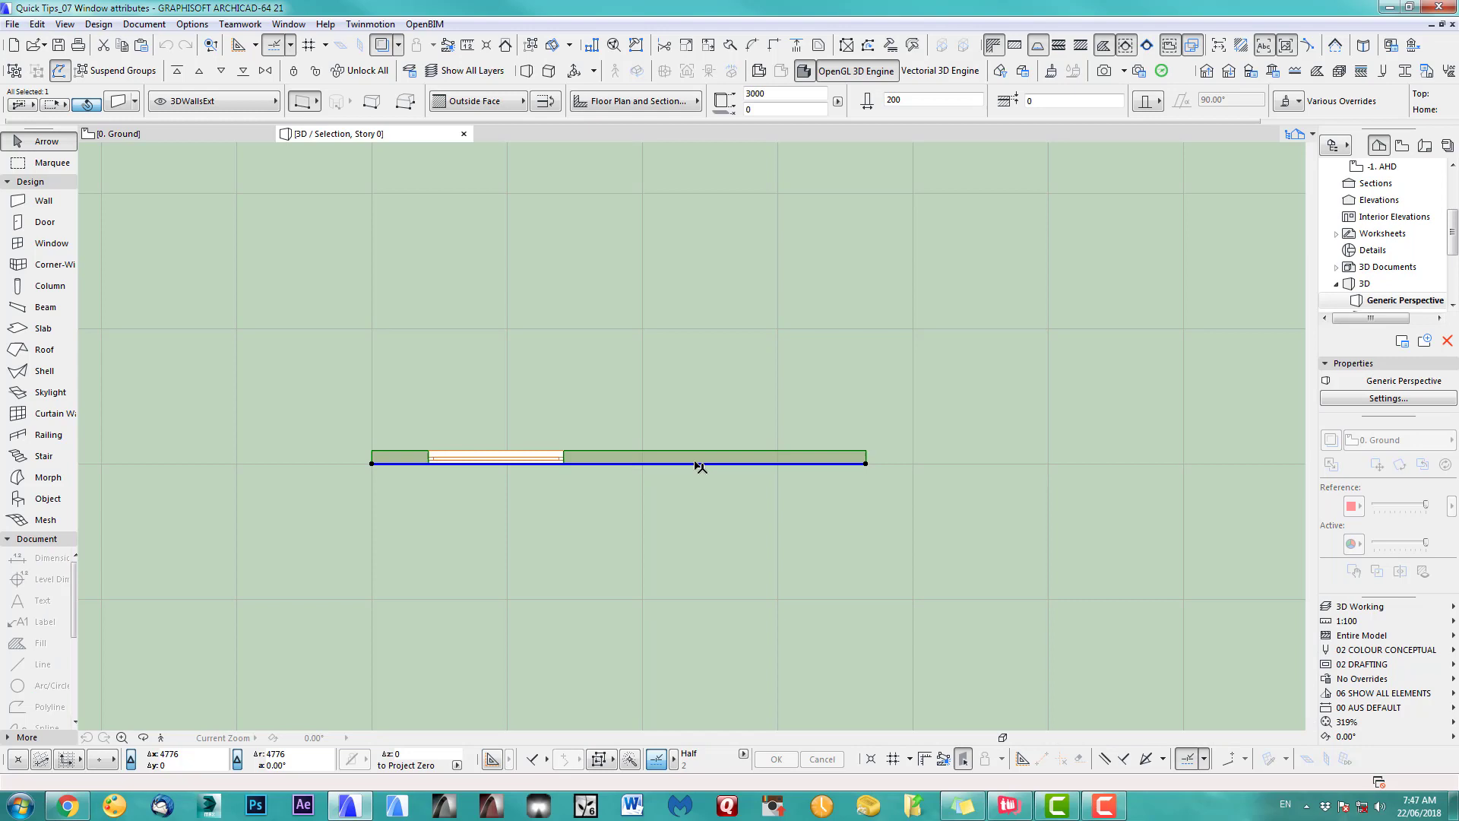
key("F5")
Step: Place a trial triple window on the wall and eyedrop the left window's settings onto it
middle_click_drag(714, 491, 639, 458, "shift")
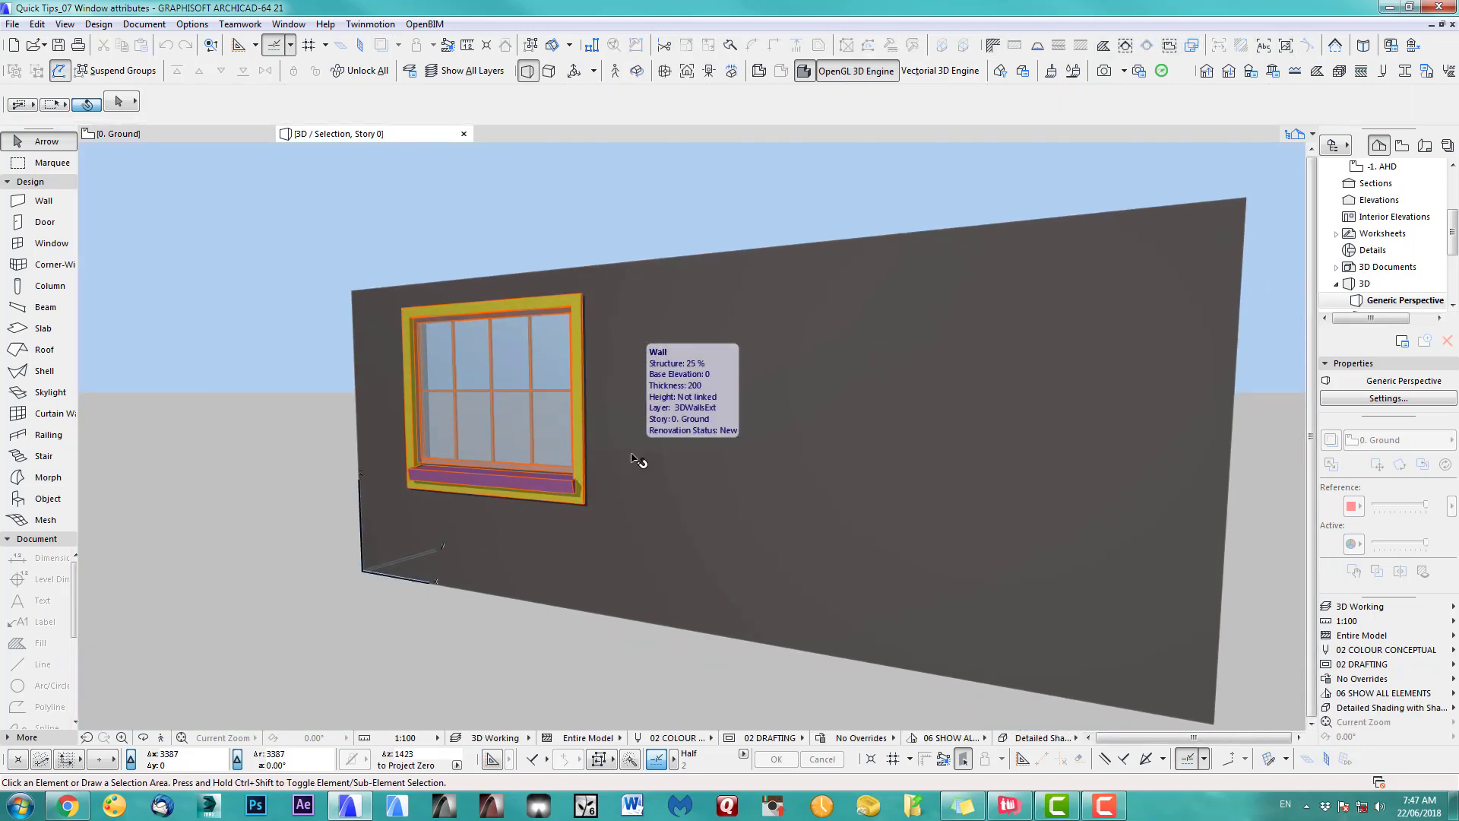
left_click(37, 245)
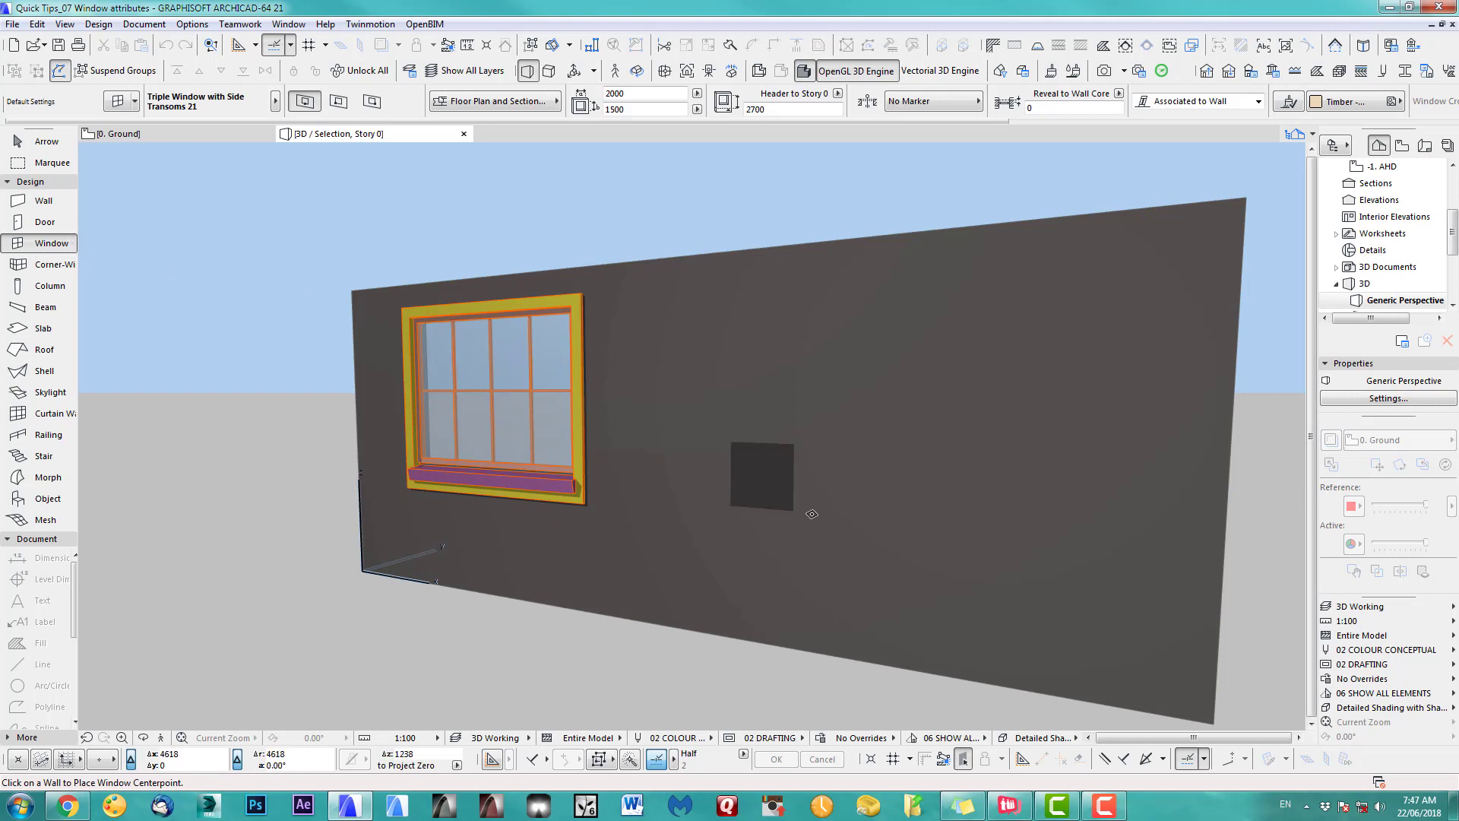
left_click(821, 491)
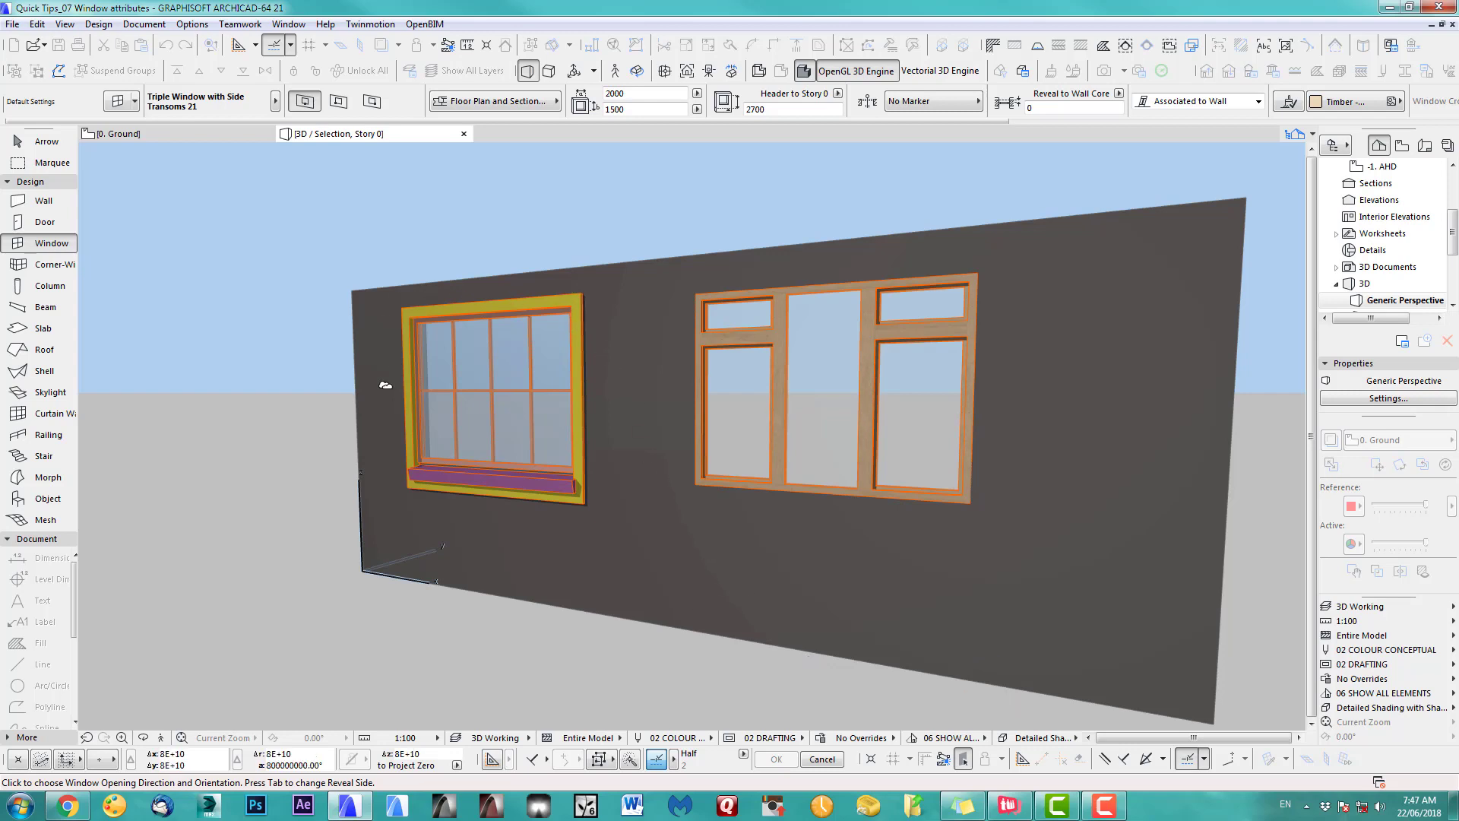
left_click(515, 392)
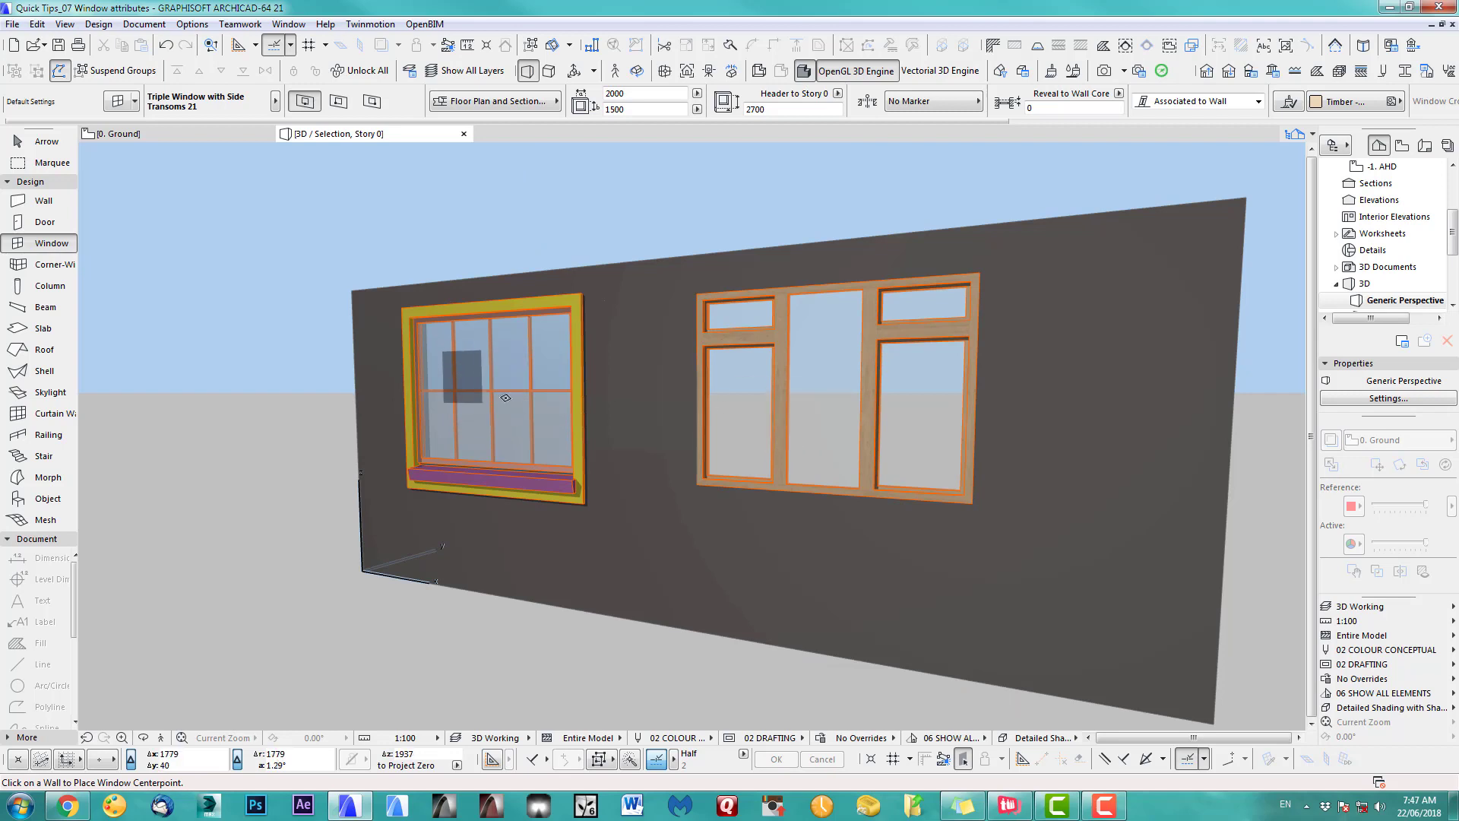
left_click(527, 362, "alt")
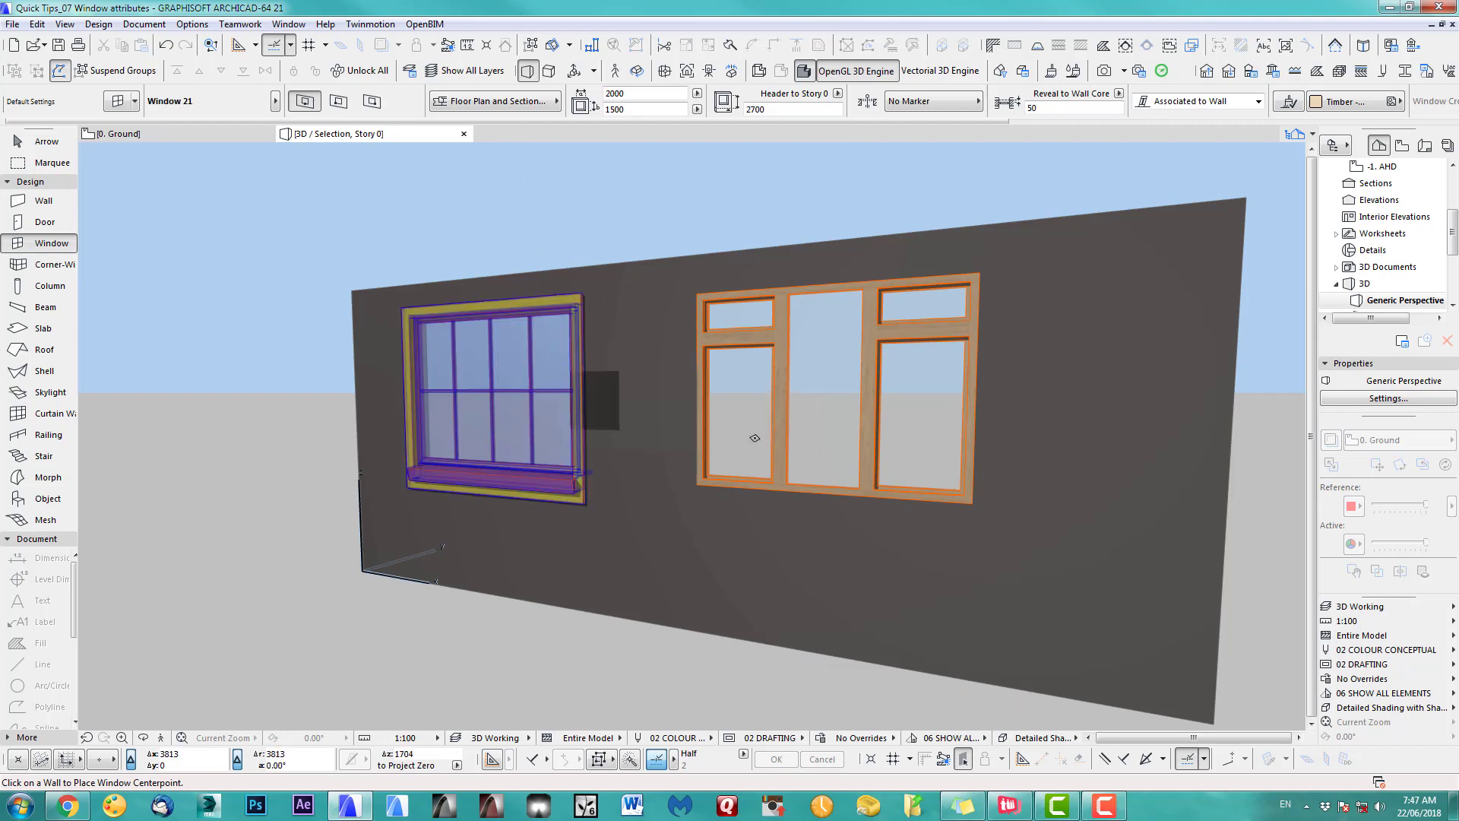
left_click(833, 398, "ctrl+alt")
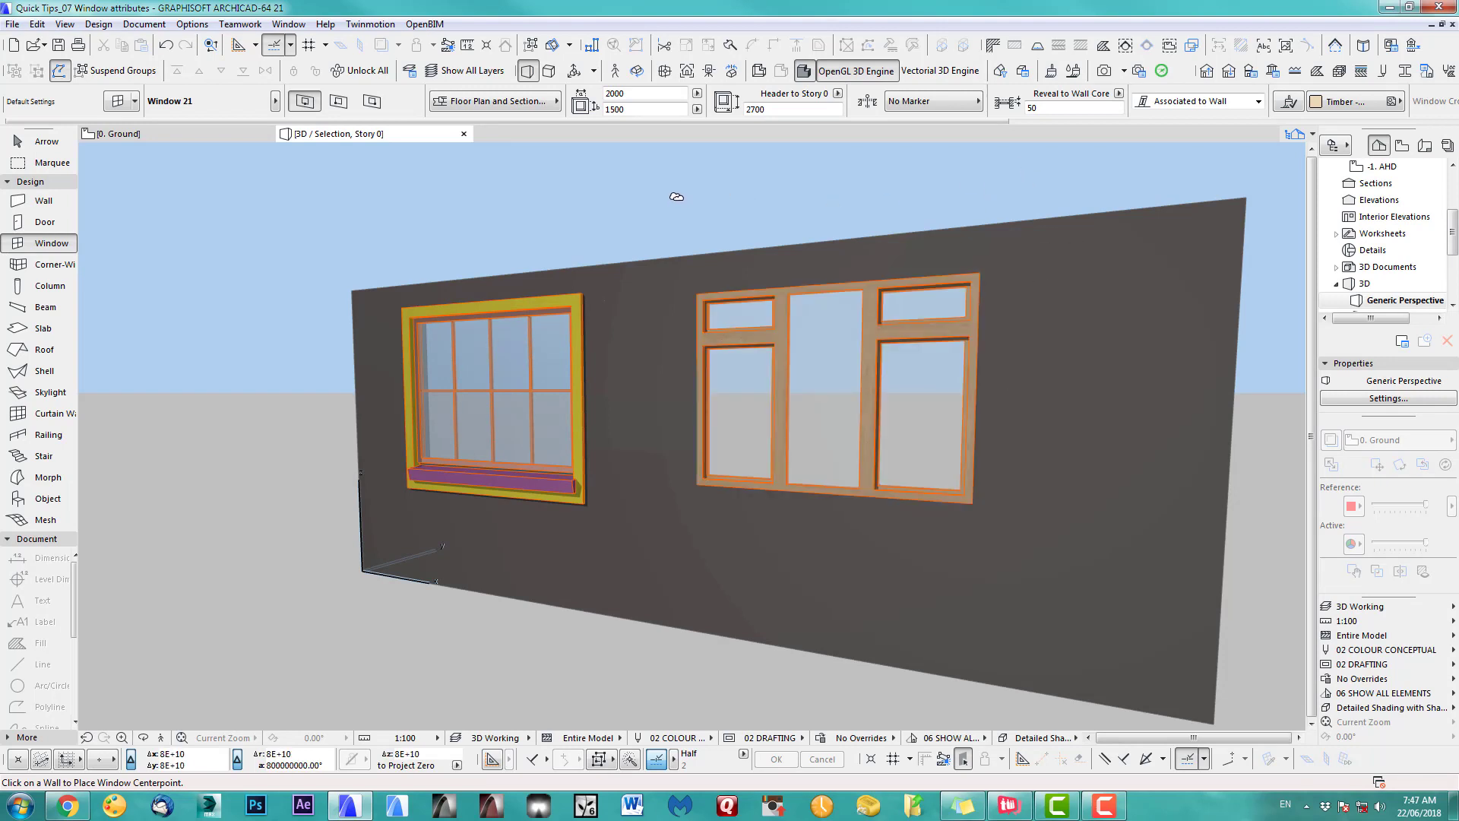
Step: Undo the settings transfer and the triple window, then return to the Ground floor plan
key("ctrl+z")
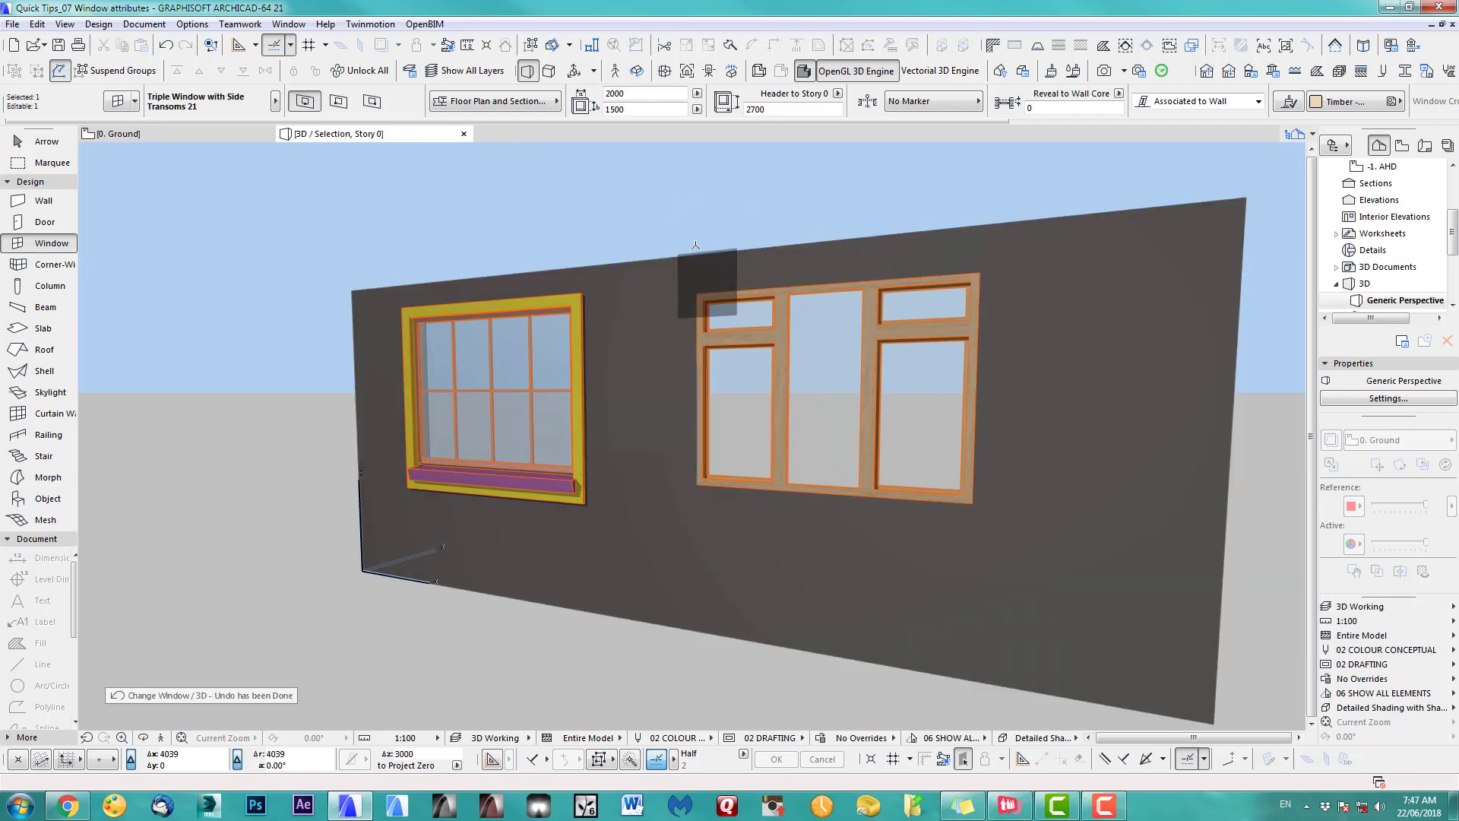
key("ctrl+z")
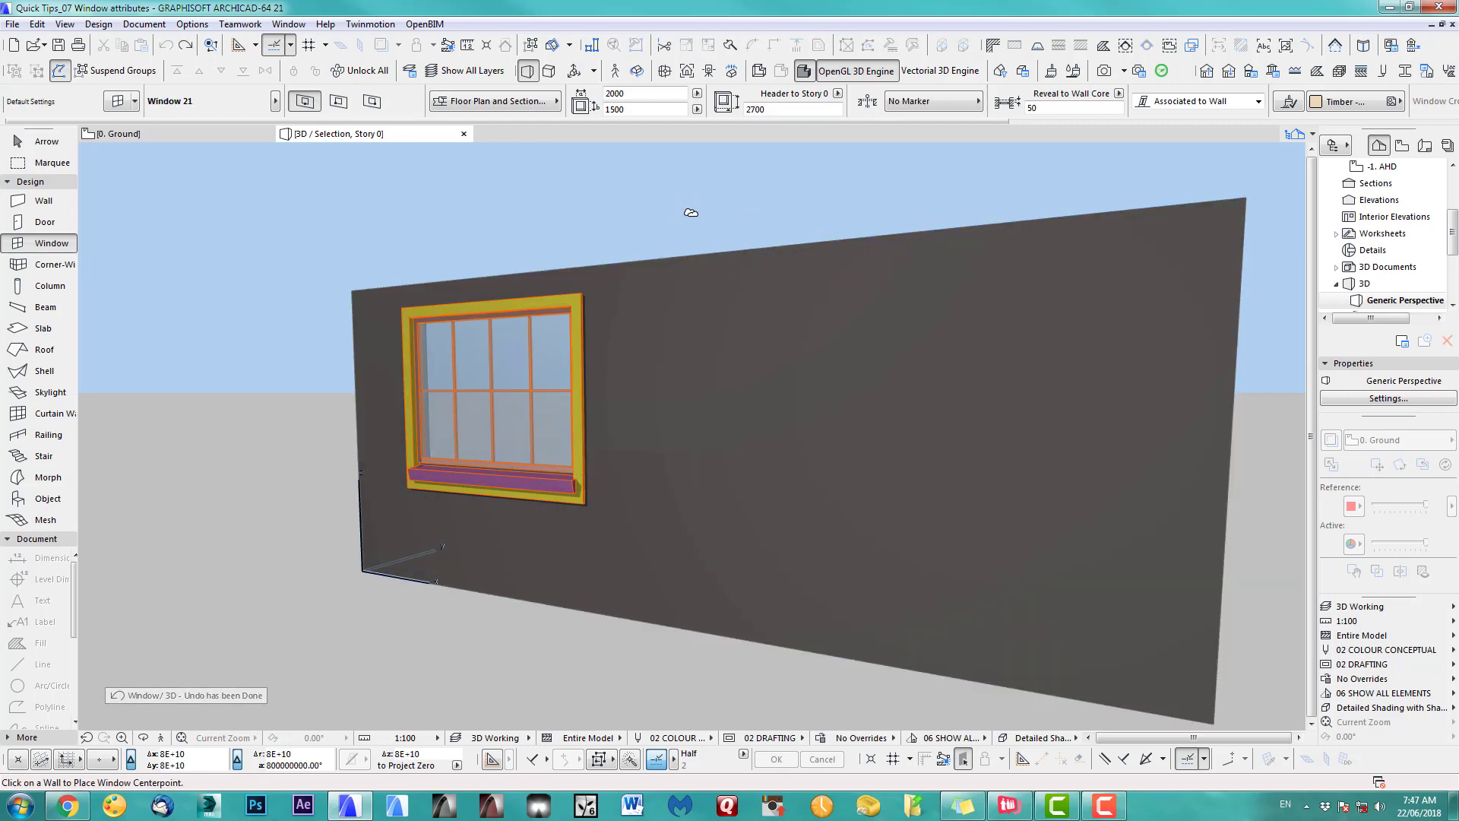
key("F2")
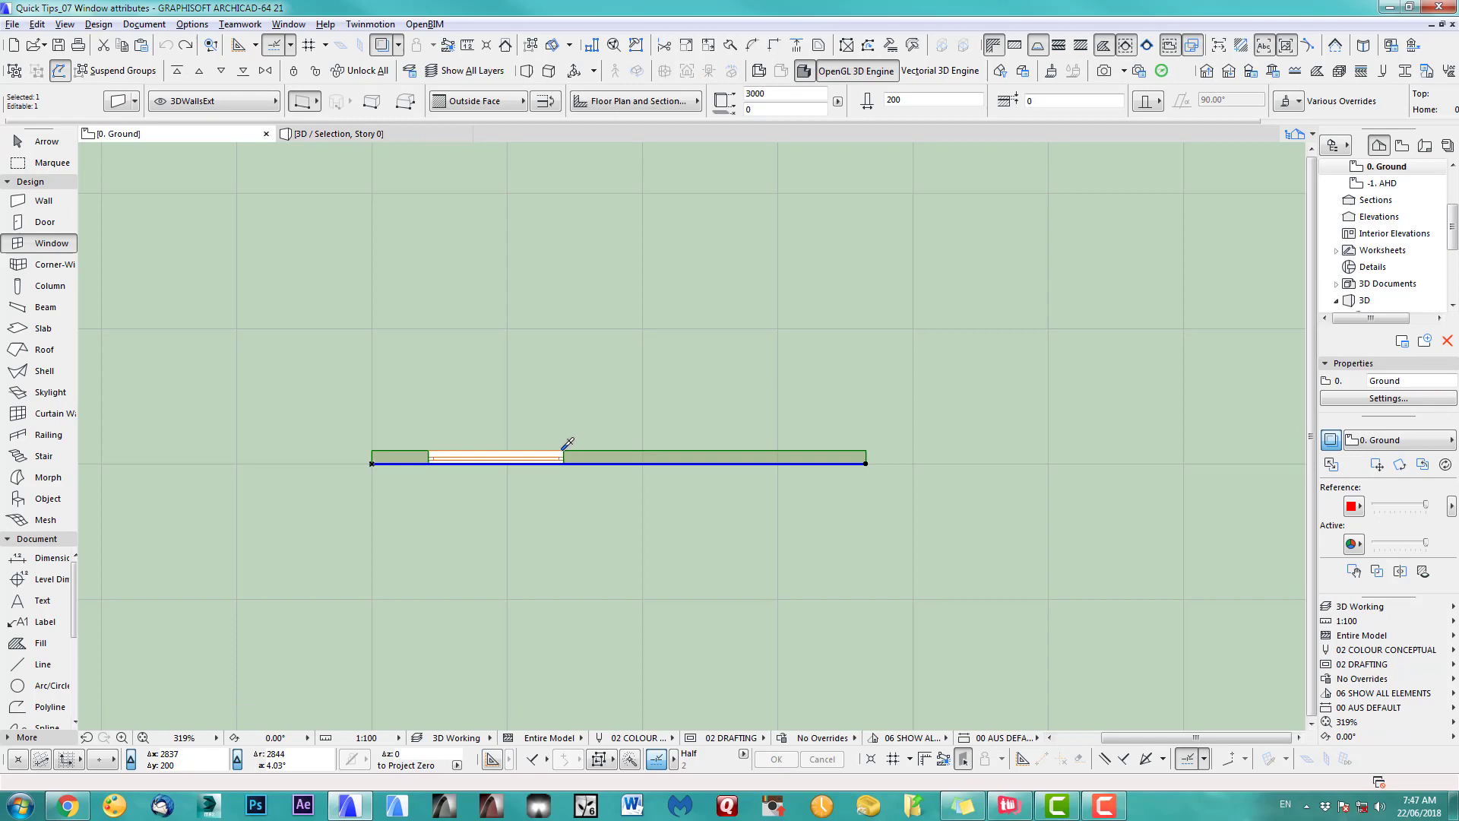
key("Escape")
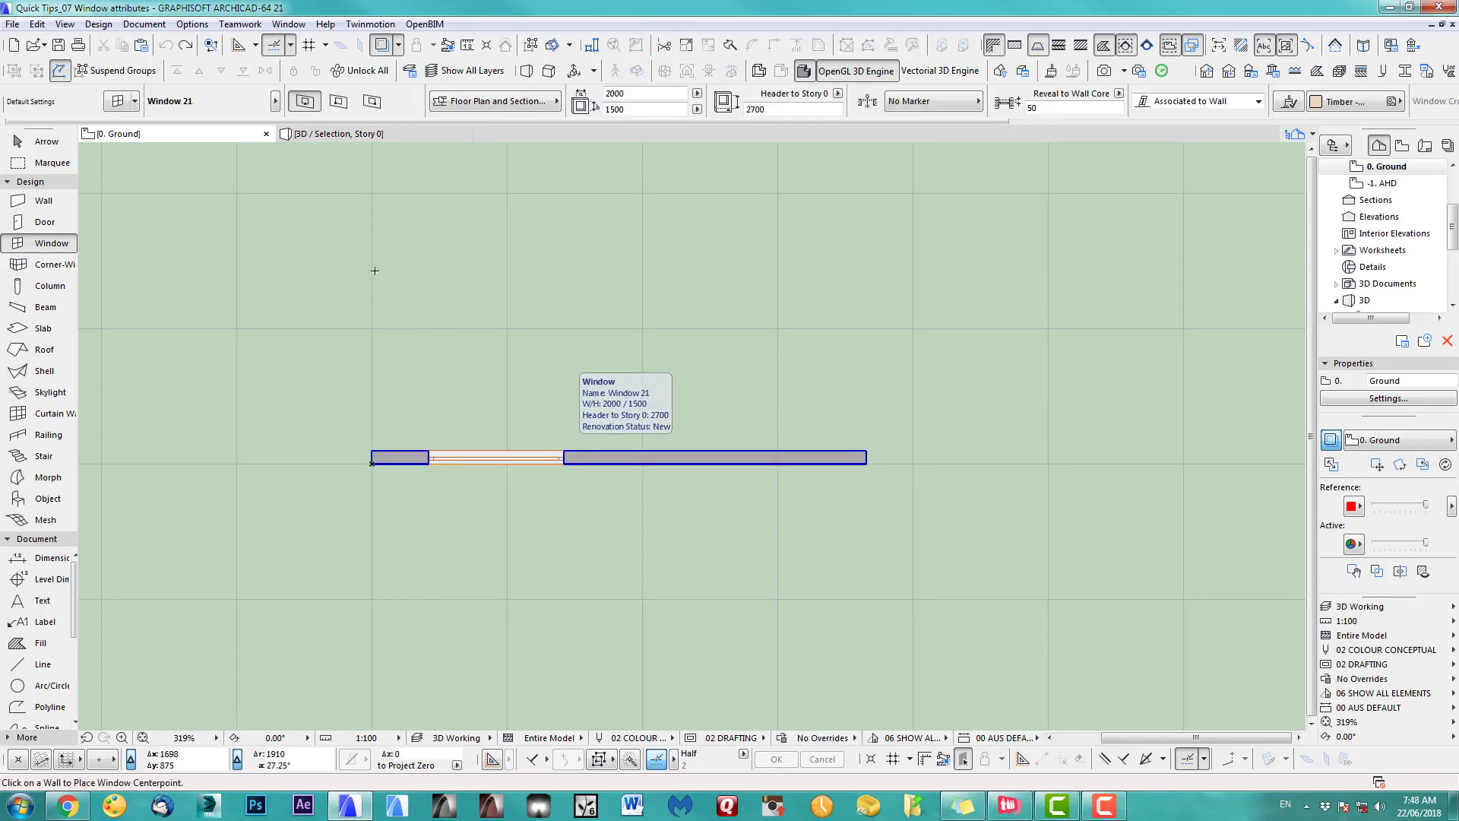
left_click(118, 101)
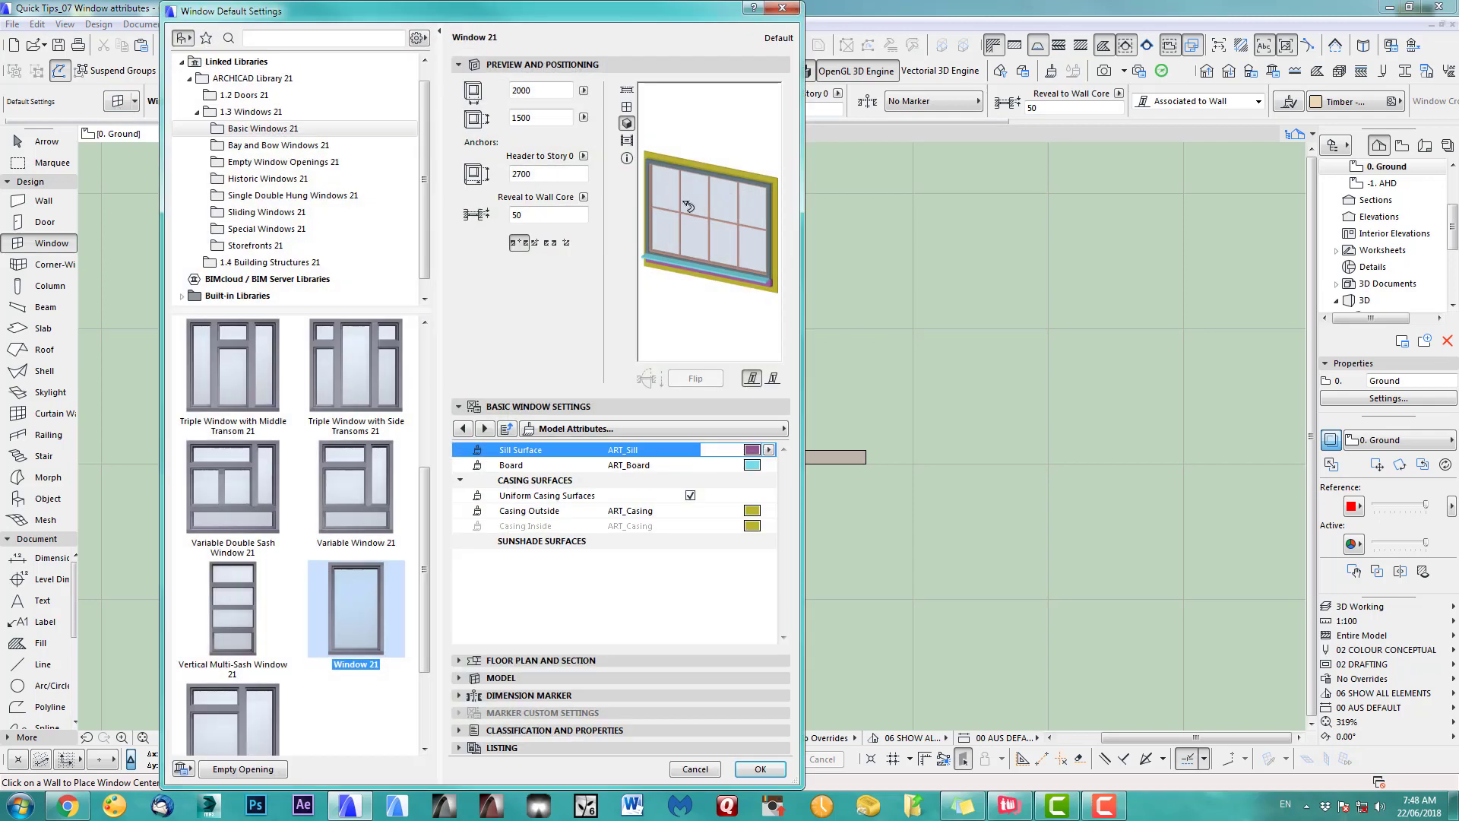
left_click(348, 376)
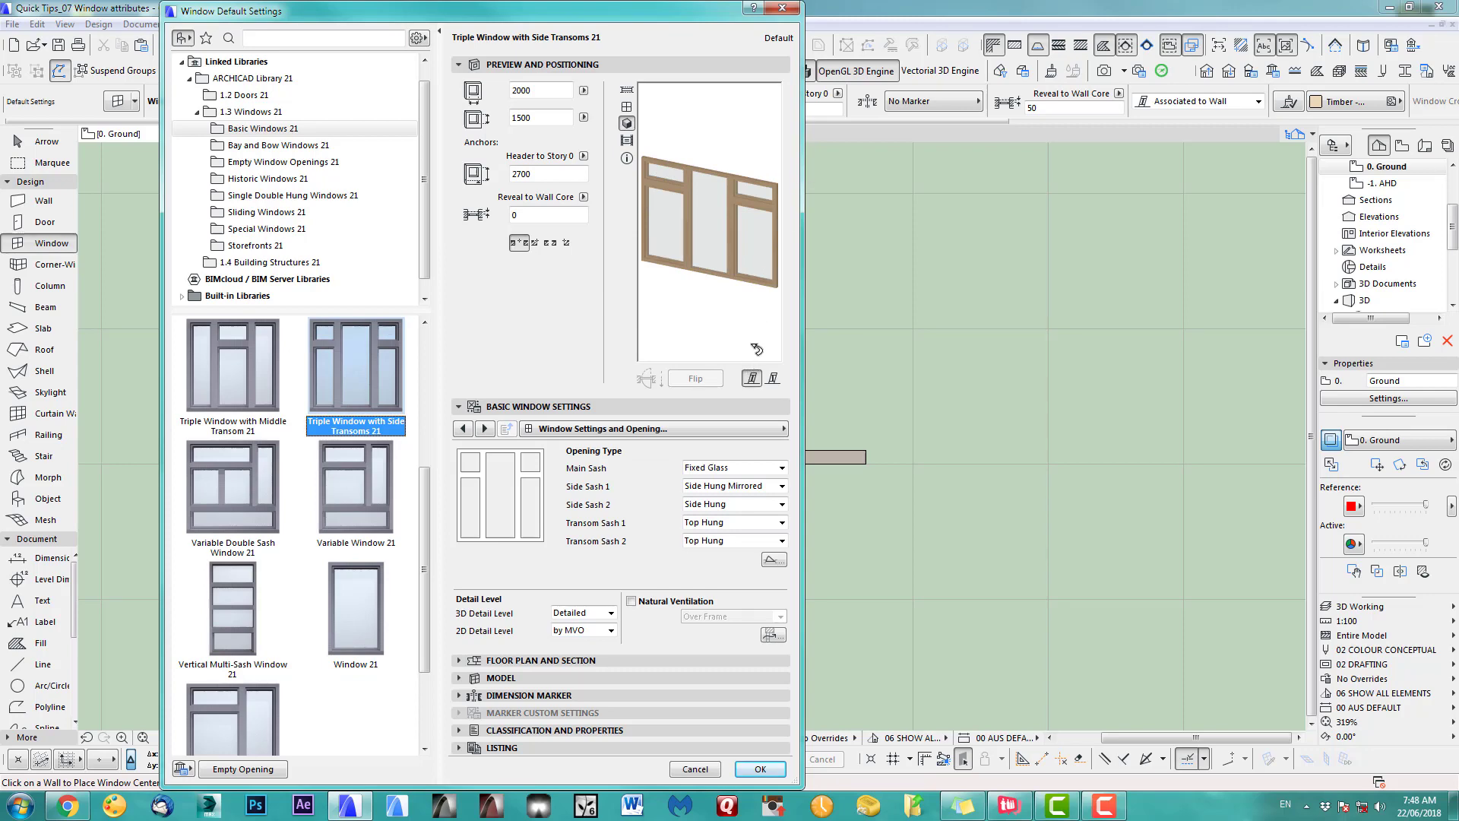
left_click(763, 764)
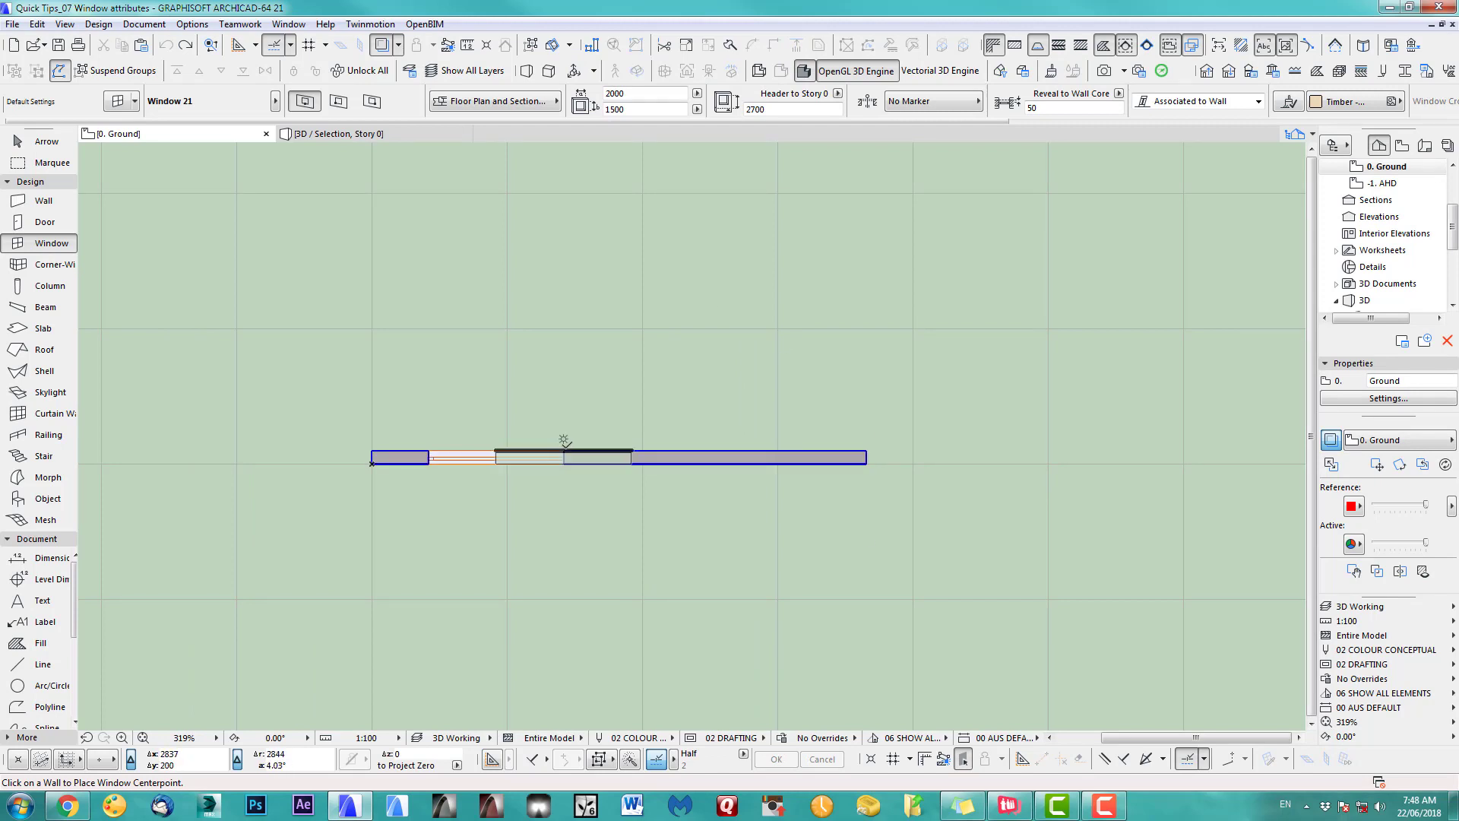
left_click(433, 447)
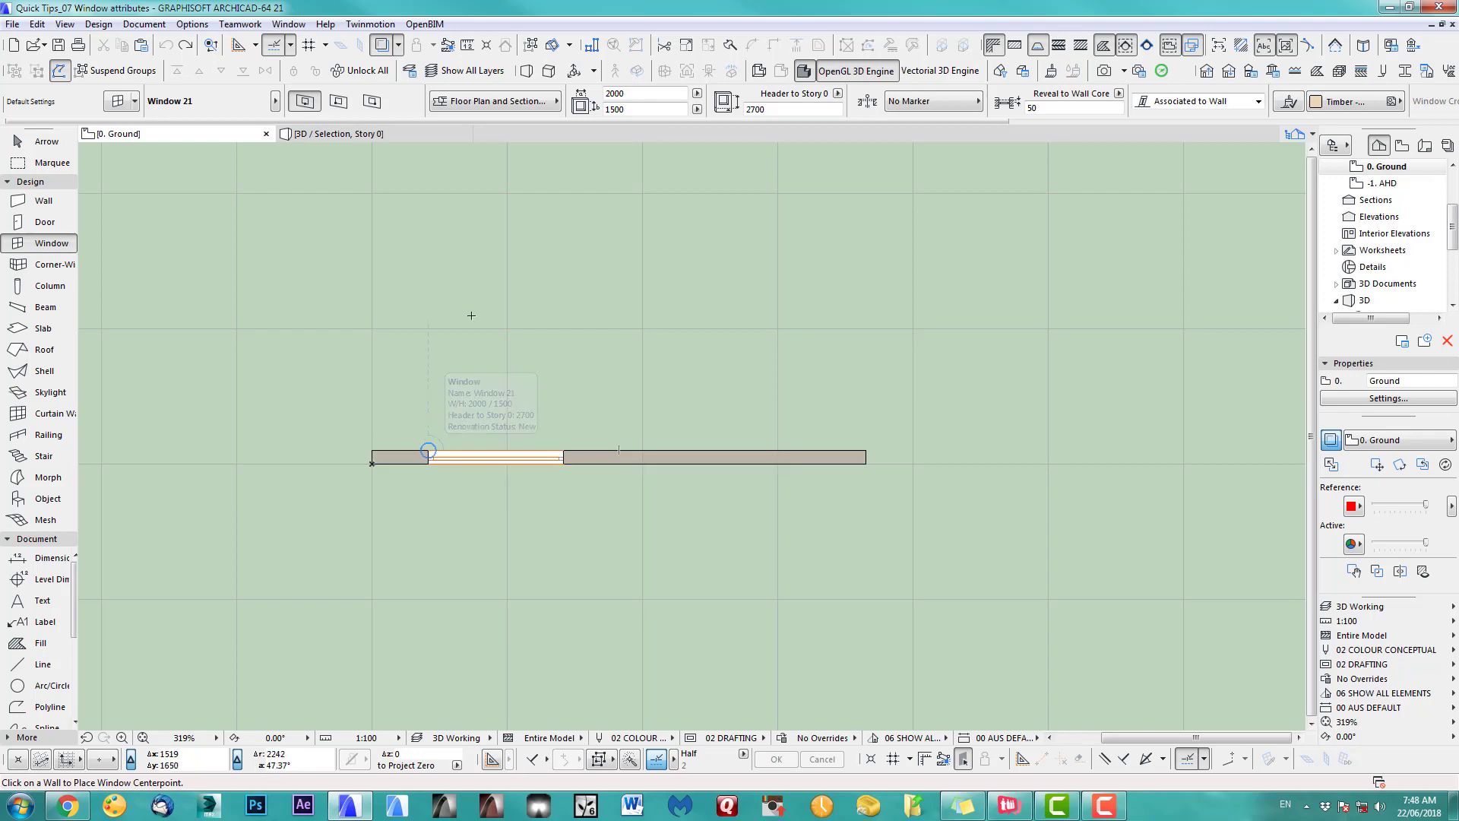
Step: Make Arch Top Triple Historic Window 21 from Historic Windows 21 the default window
left_click(118, 103)
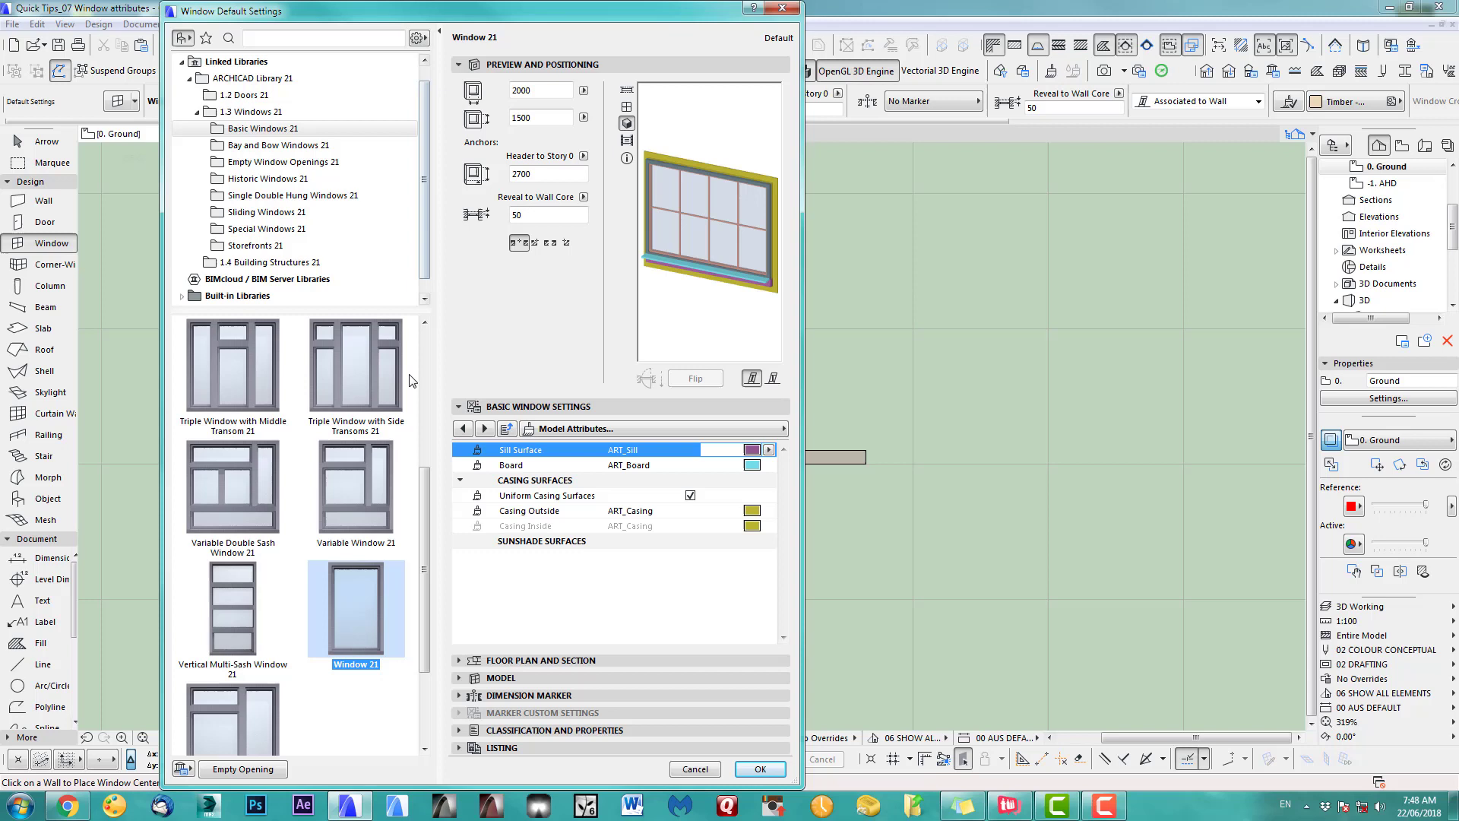
left_click(274, 182)
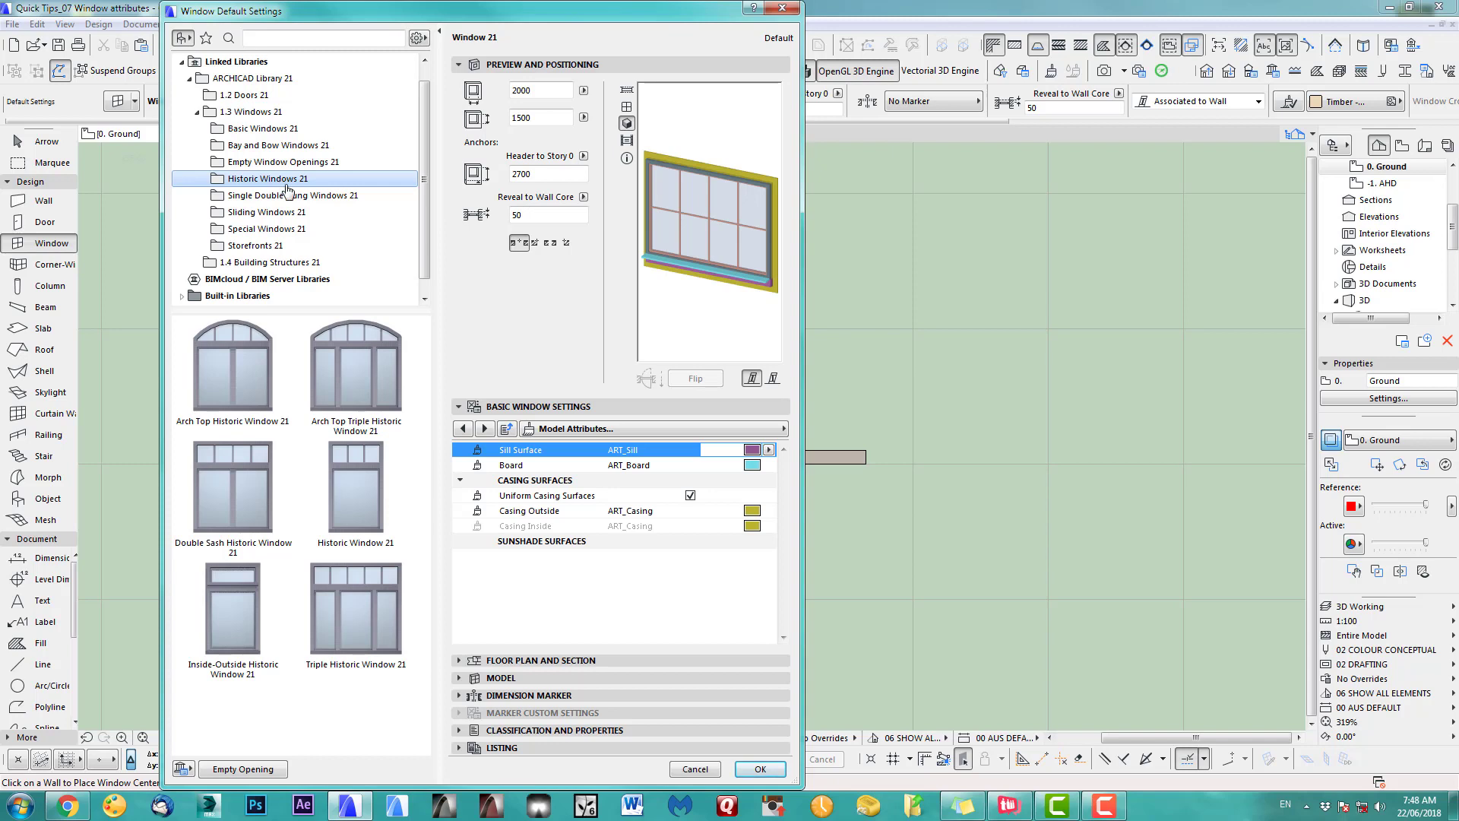
left_click(357, 378)
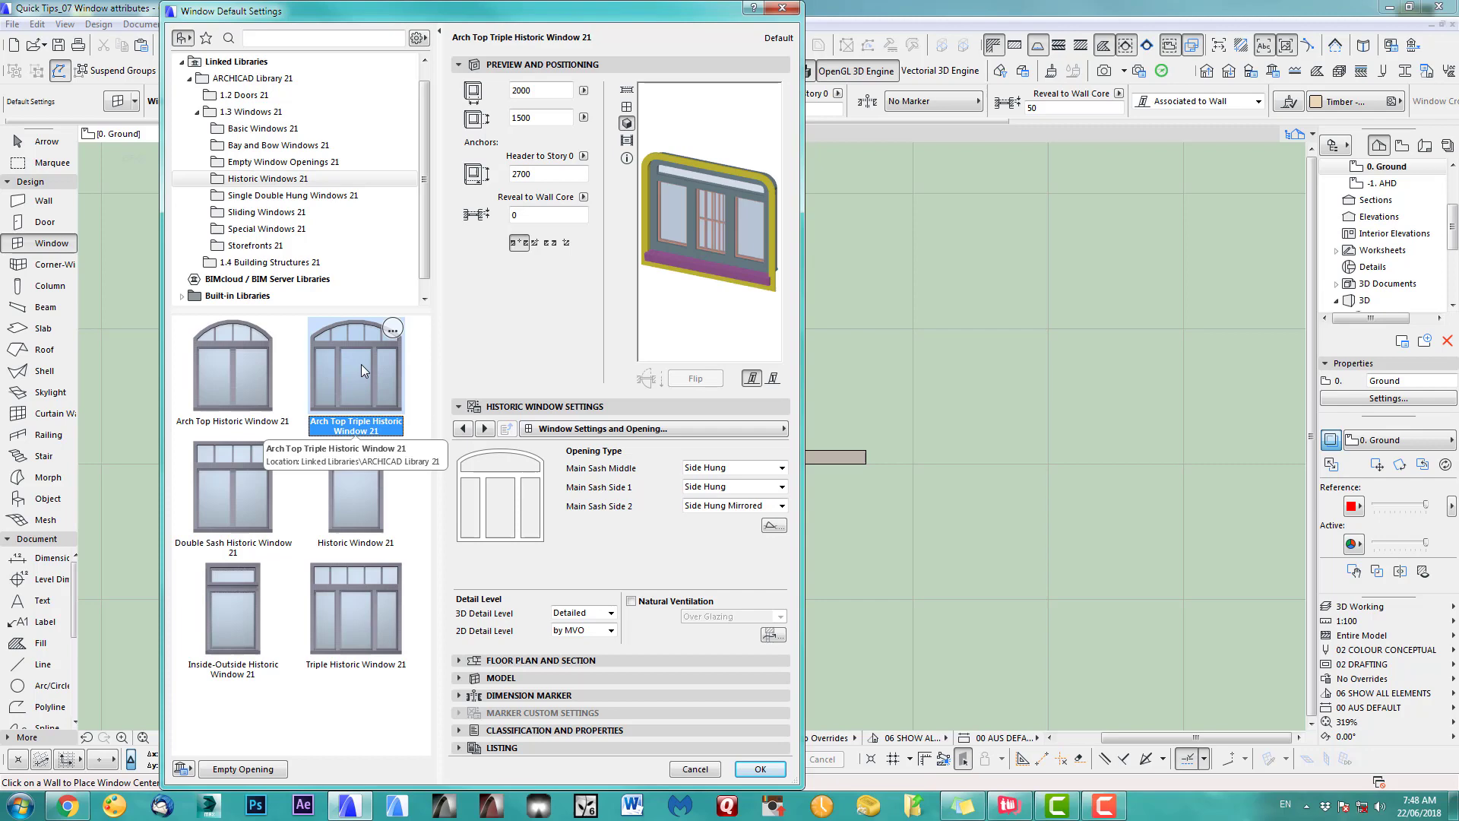
left_click(761, 768)
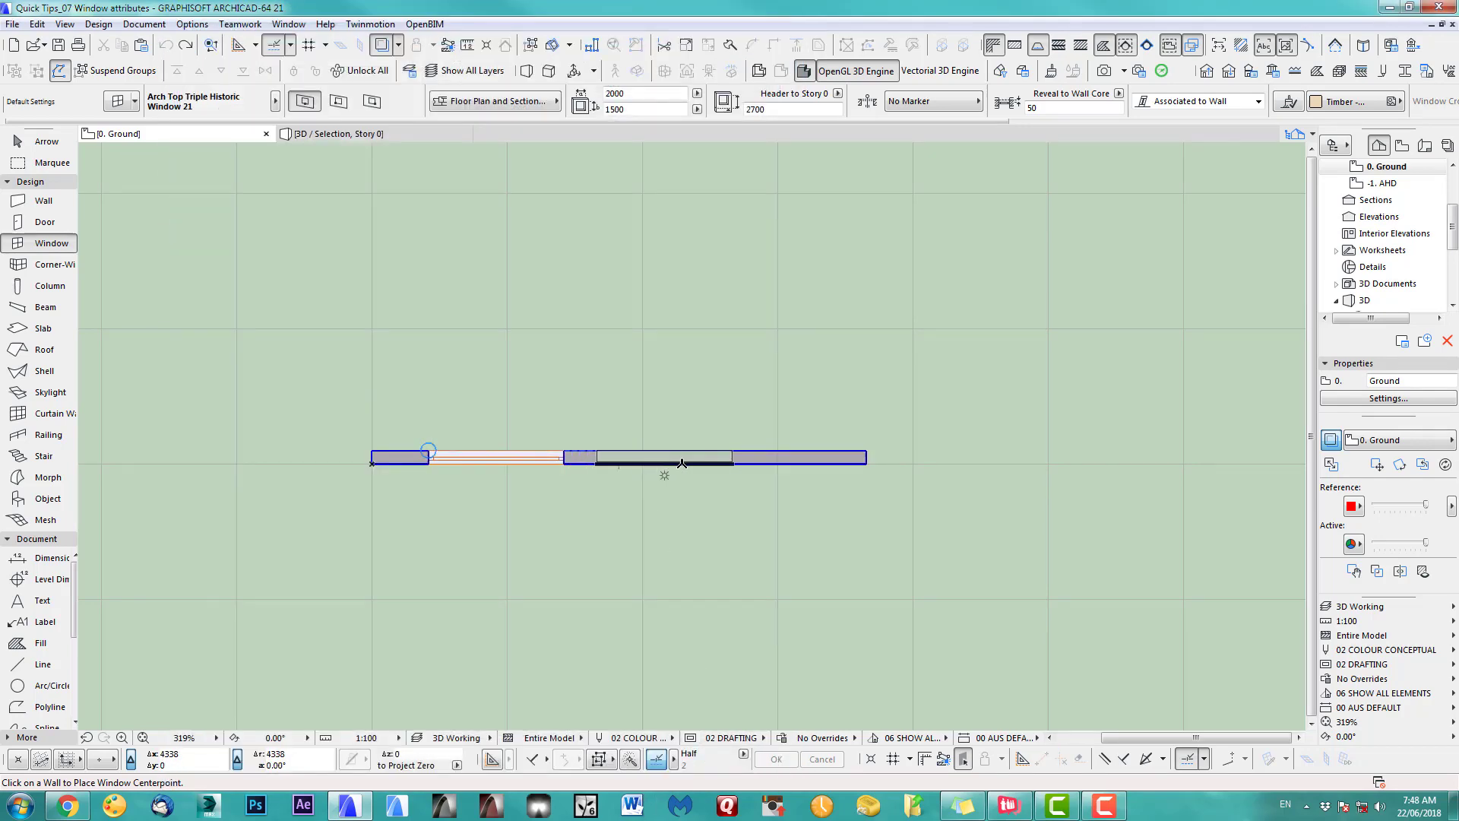
Step: Place the arch-top window in the wall, set its opening side, and view it in 3D
left_click(691, 458)
left_click(698, 484)
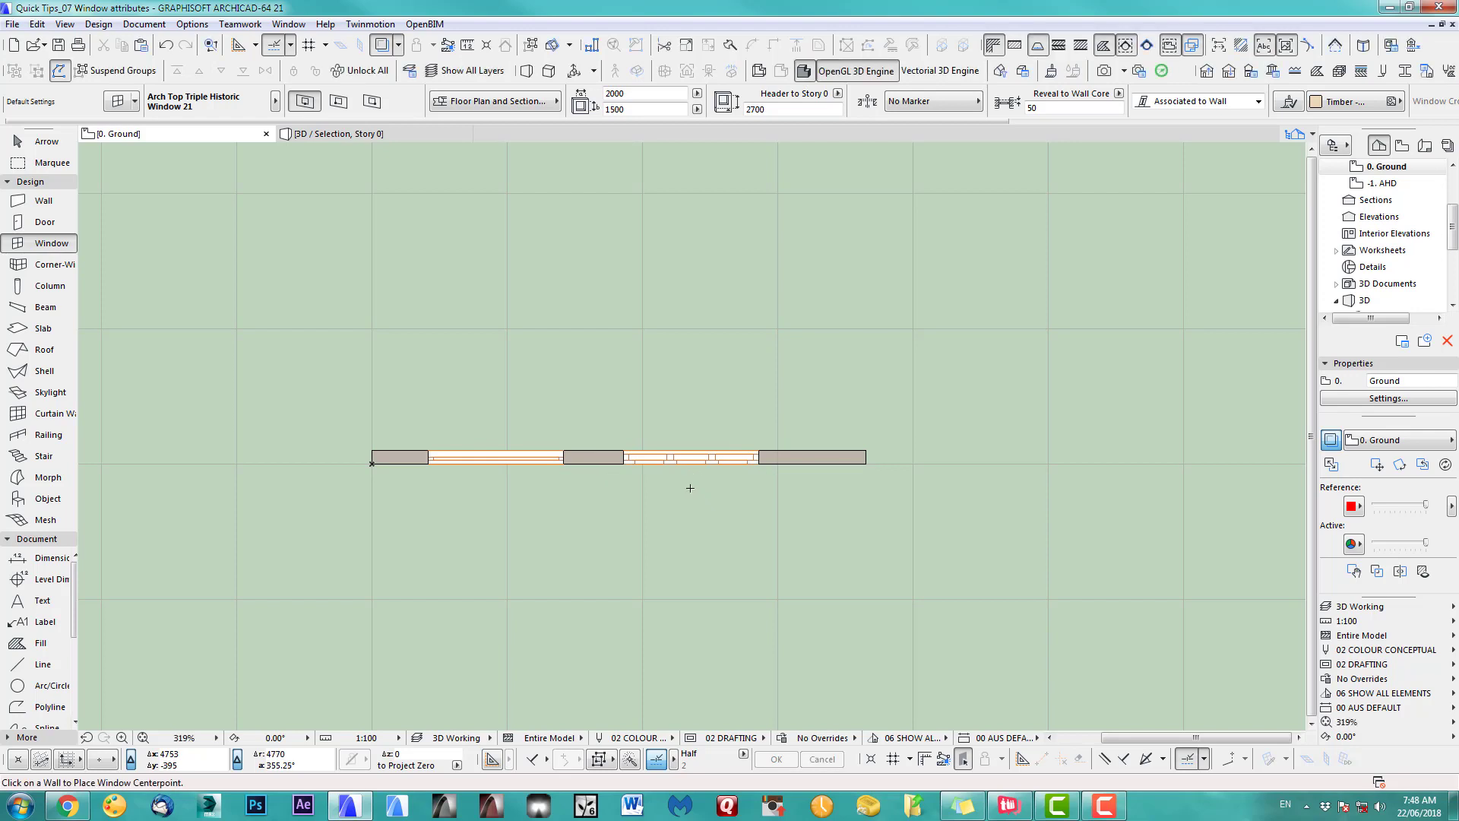
key("F3")
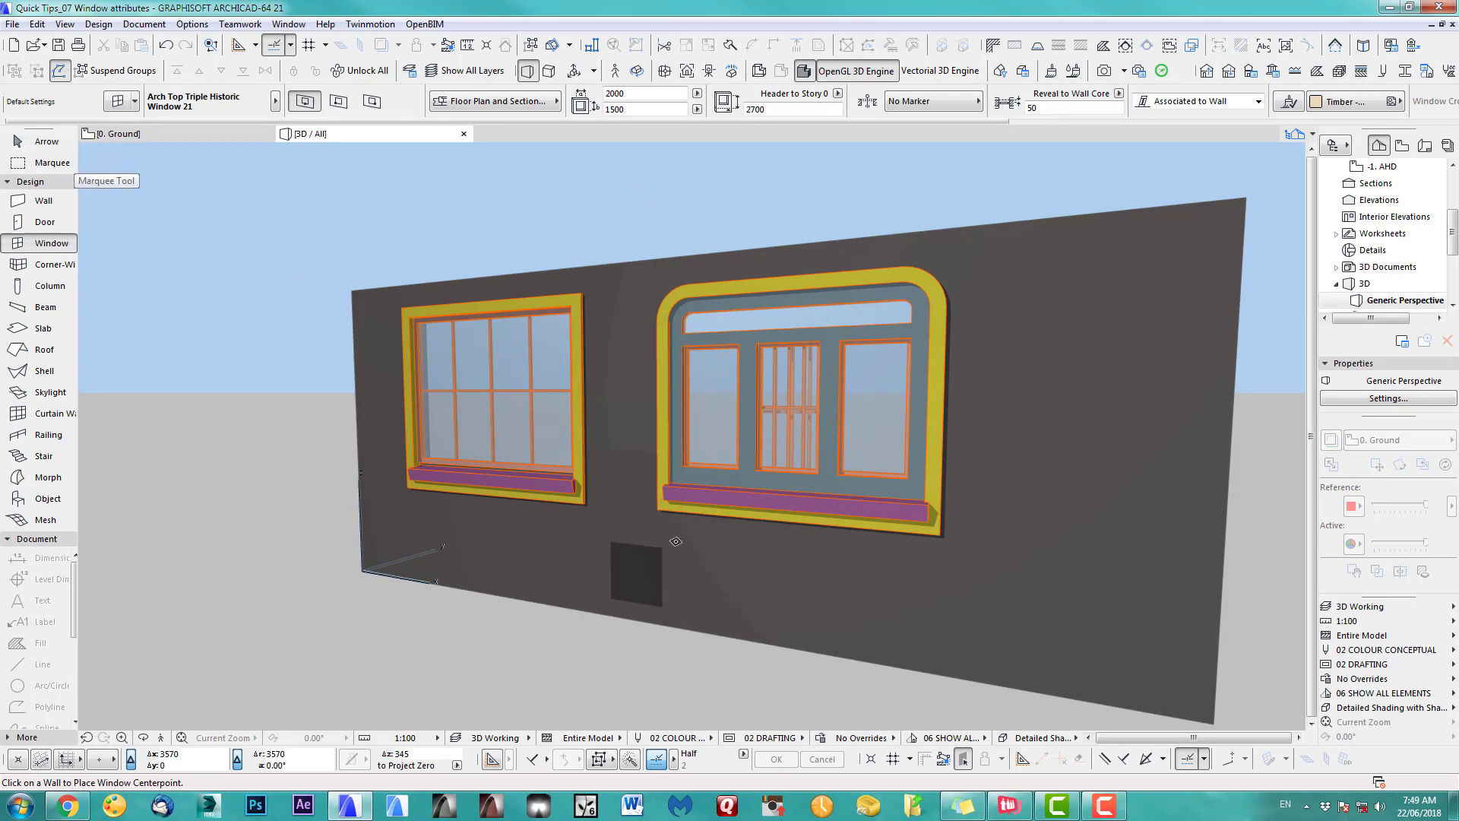
mouse_move(814, 388)
middle_mouse_down("shift")
mouse_move(471, 536)
mouse_move(1107, 497)
mouse_move(353, 456)
mouse_move(591, 414)
mouse_move(521, 521)
mouse_move(1001, 419)
middle_mouse_up("shift")
scroll(590, 413, "up", 3)
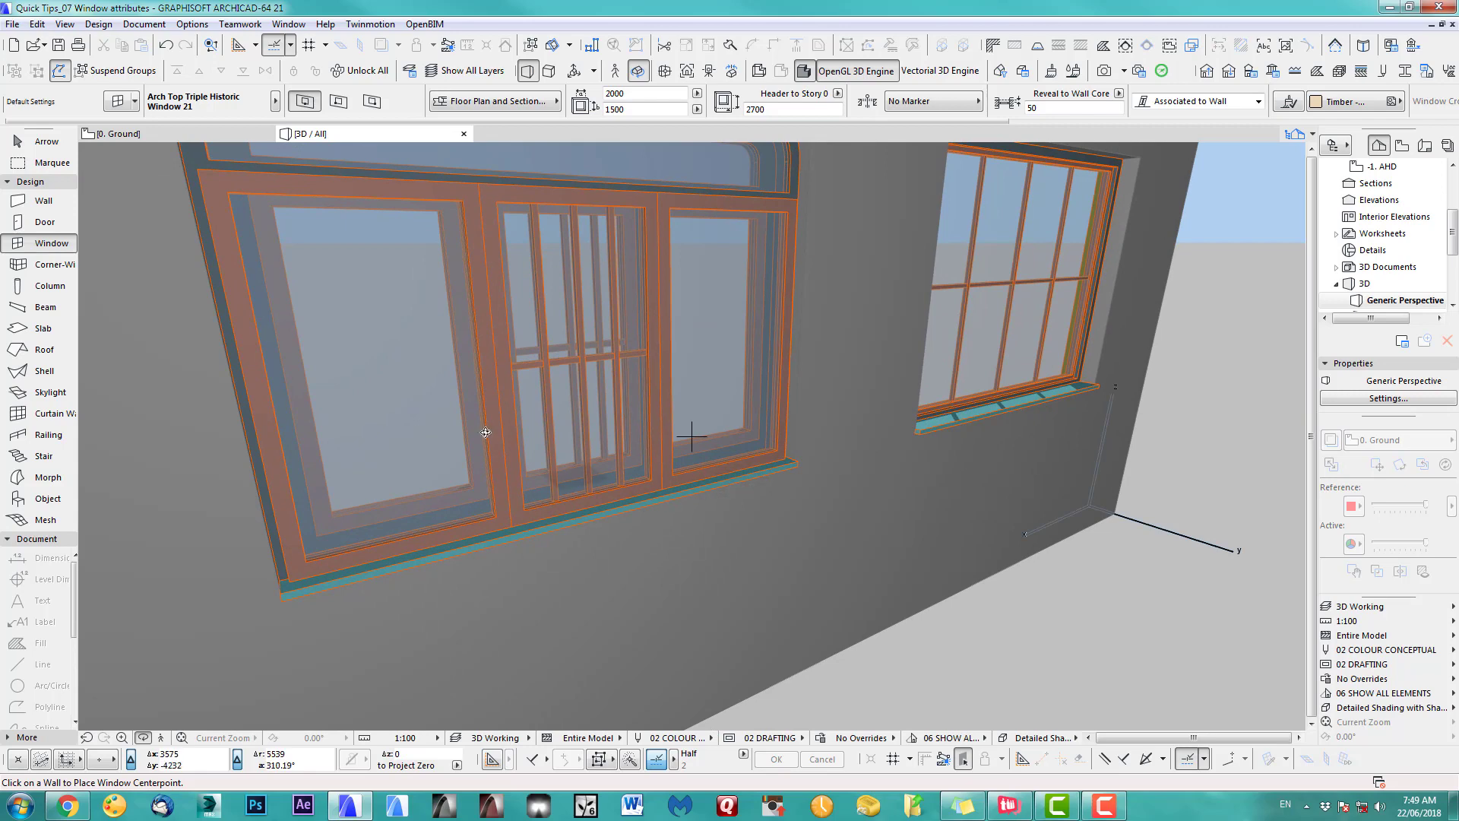
mouse_move(736, 477)
middle_mouse_down("shift")
mouse_move(854, 398)
mouse_move(844, 434)
mouse_move(941, 389)
middle_mouse_up("shift")
scroll(651, 417, "down", 5)
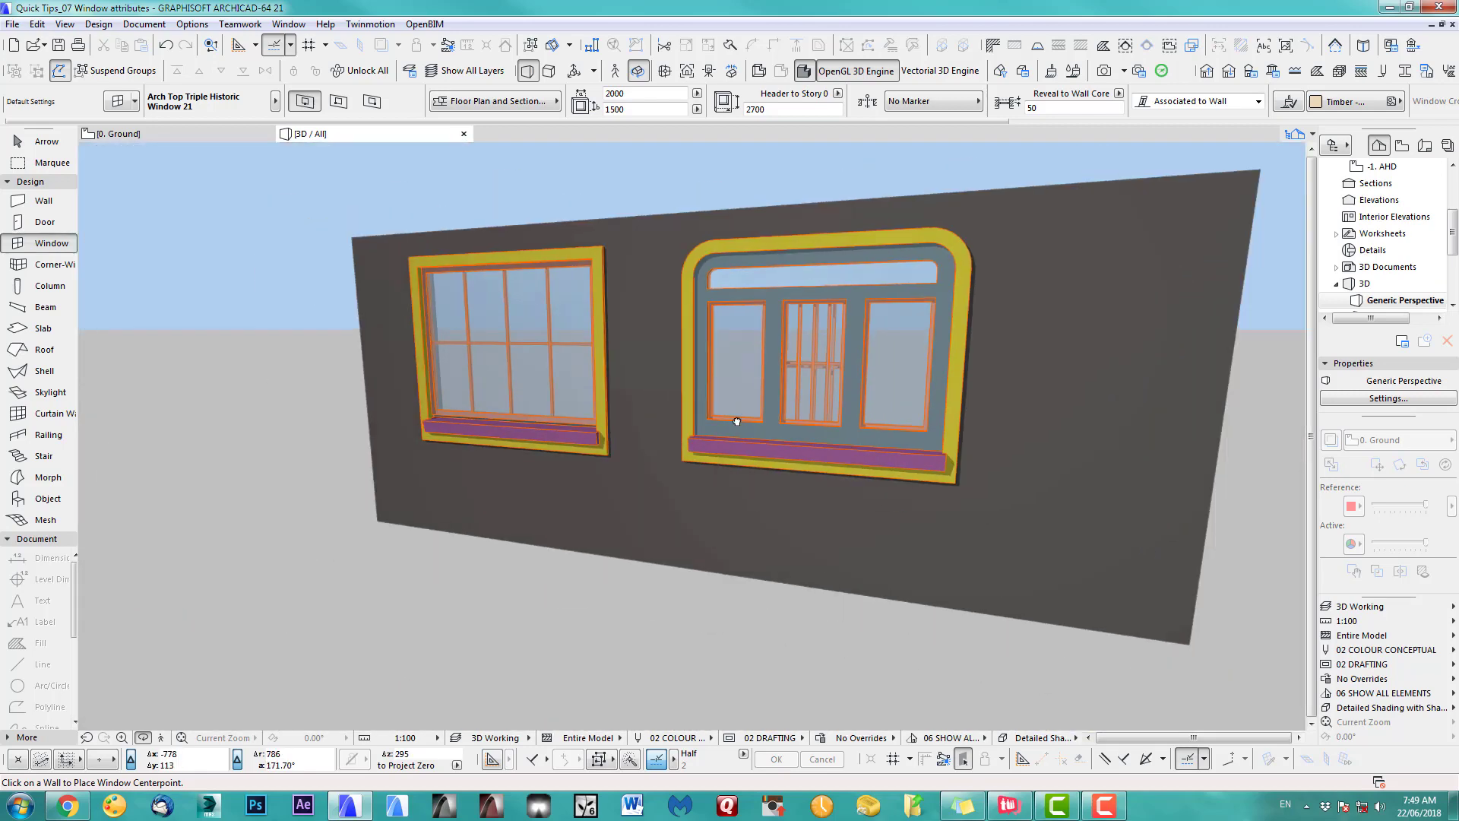
scroll(651, 417, "down", 2)
left_click(58, 143)
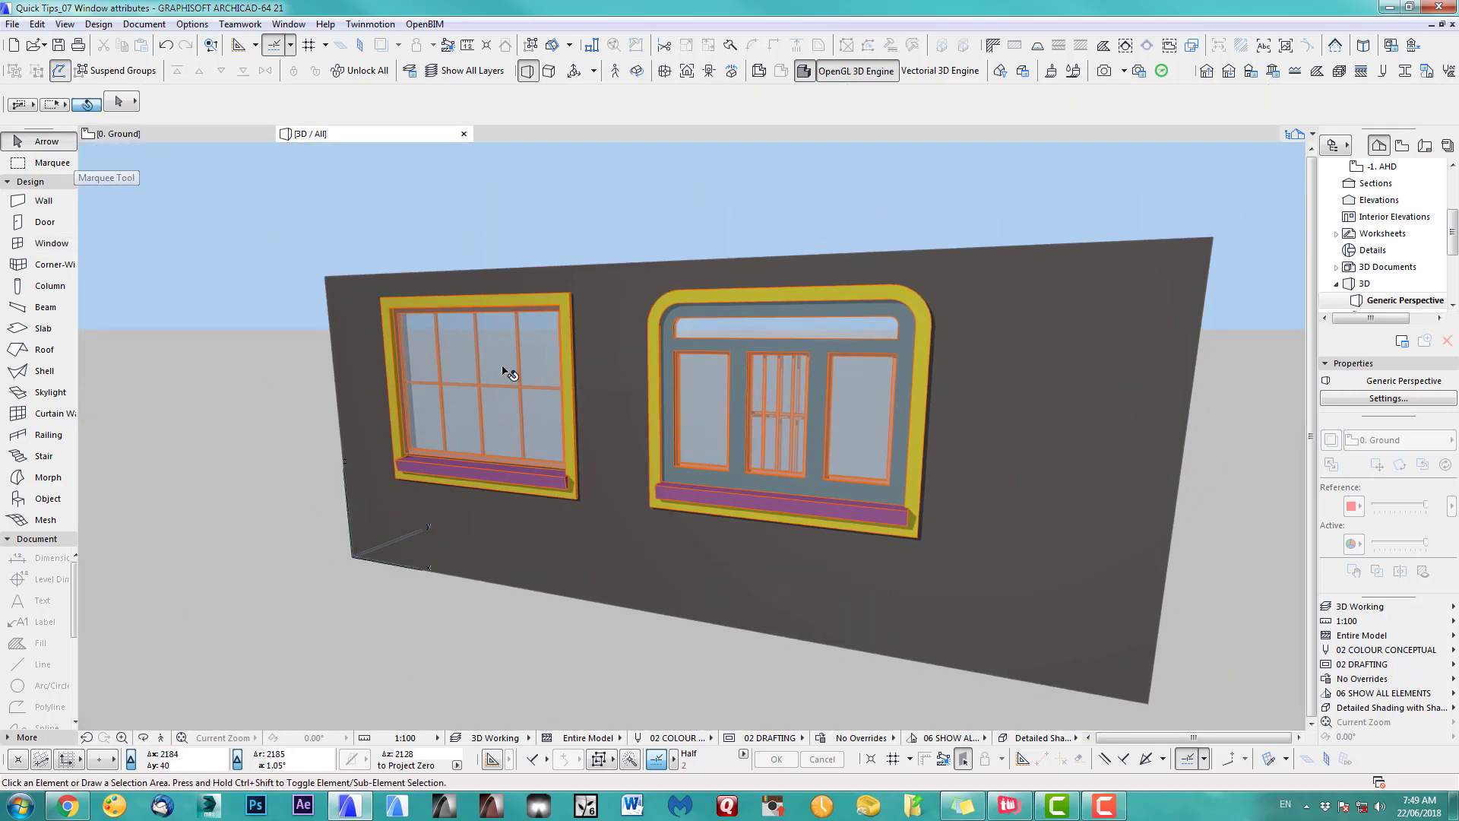
left_click(509, 372)
left_click(598, 95)
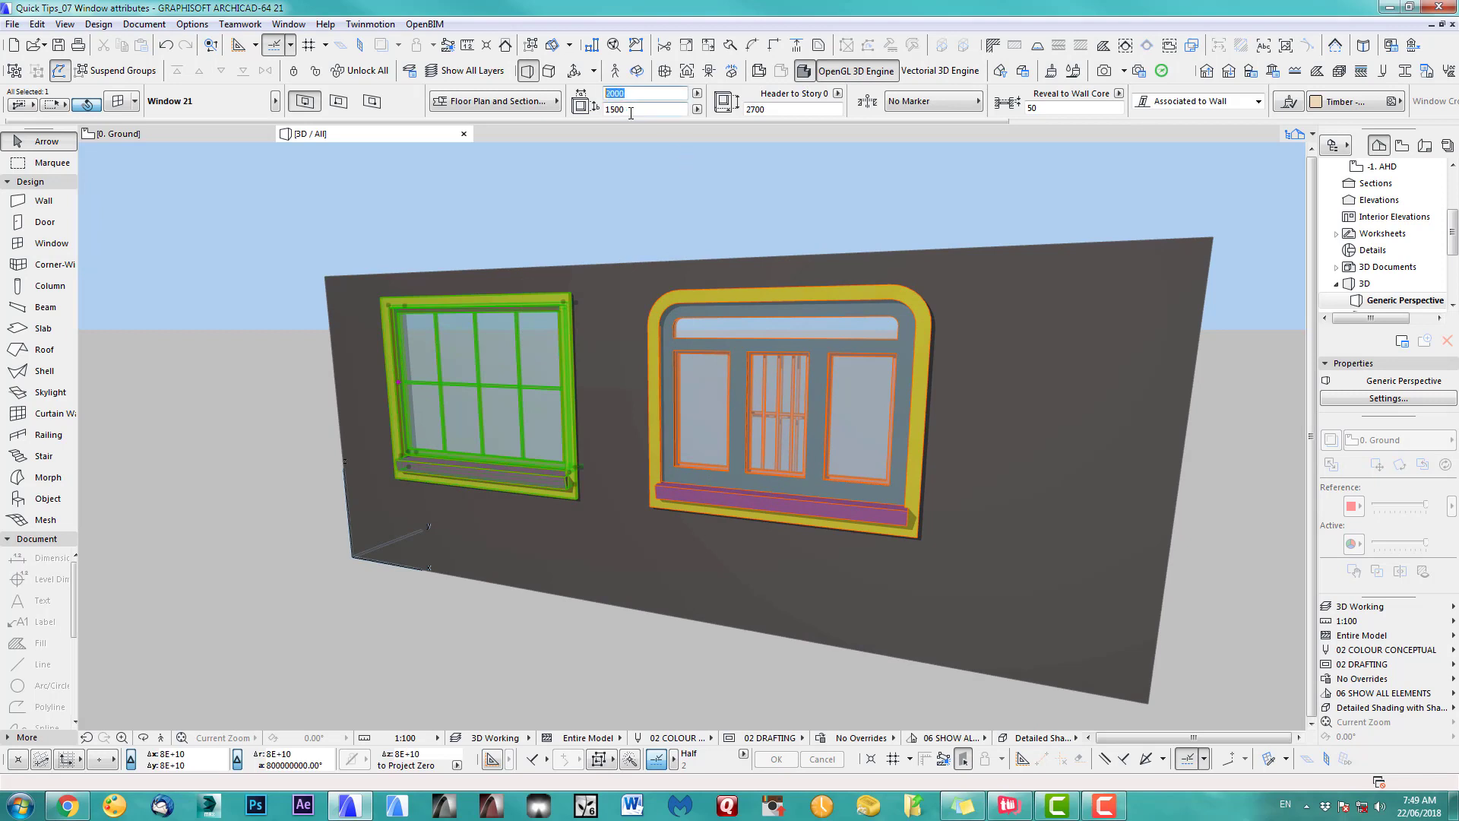
left_click(604, 110)
left_click(781, 348)
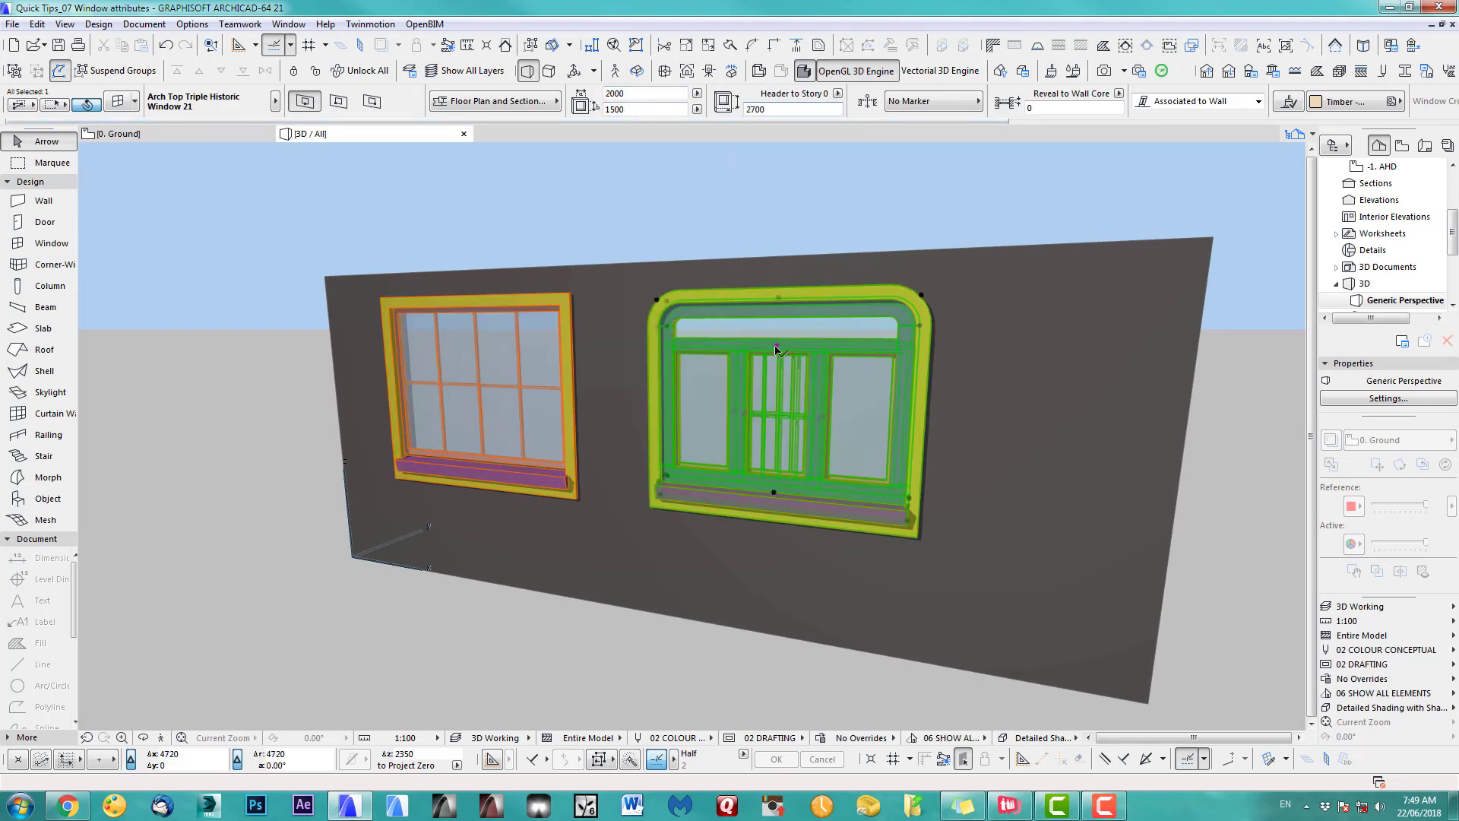
left_click(637, 71)
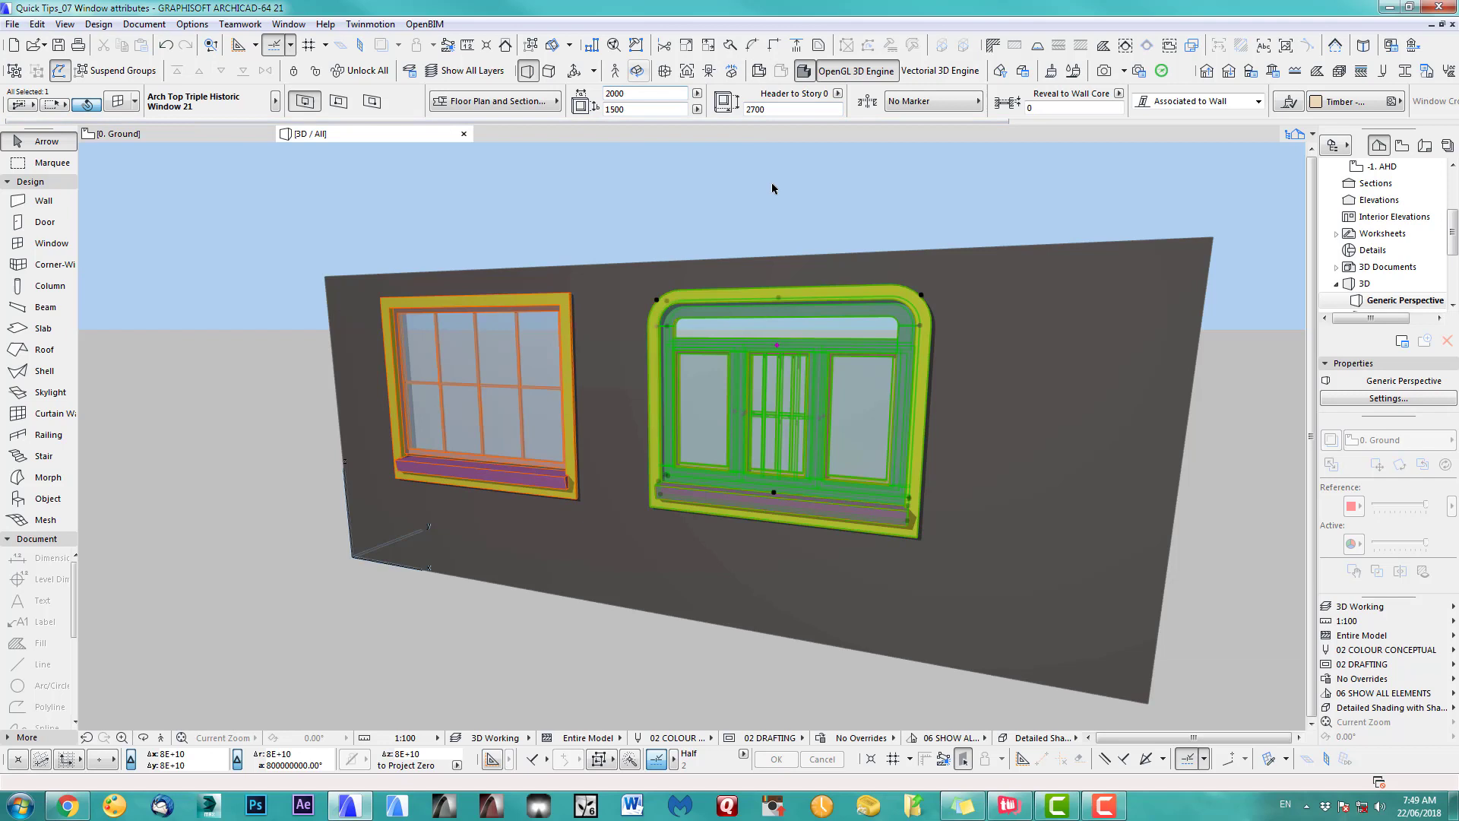
left_click(687, 194)
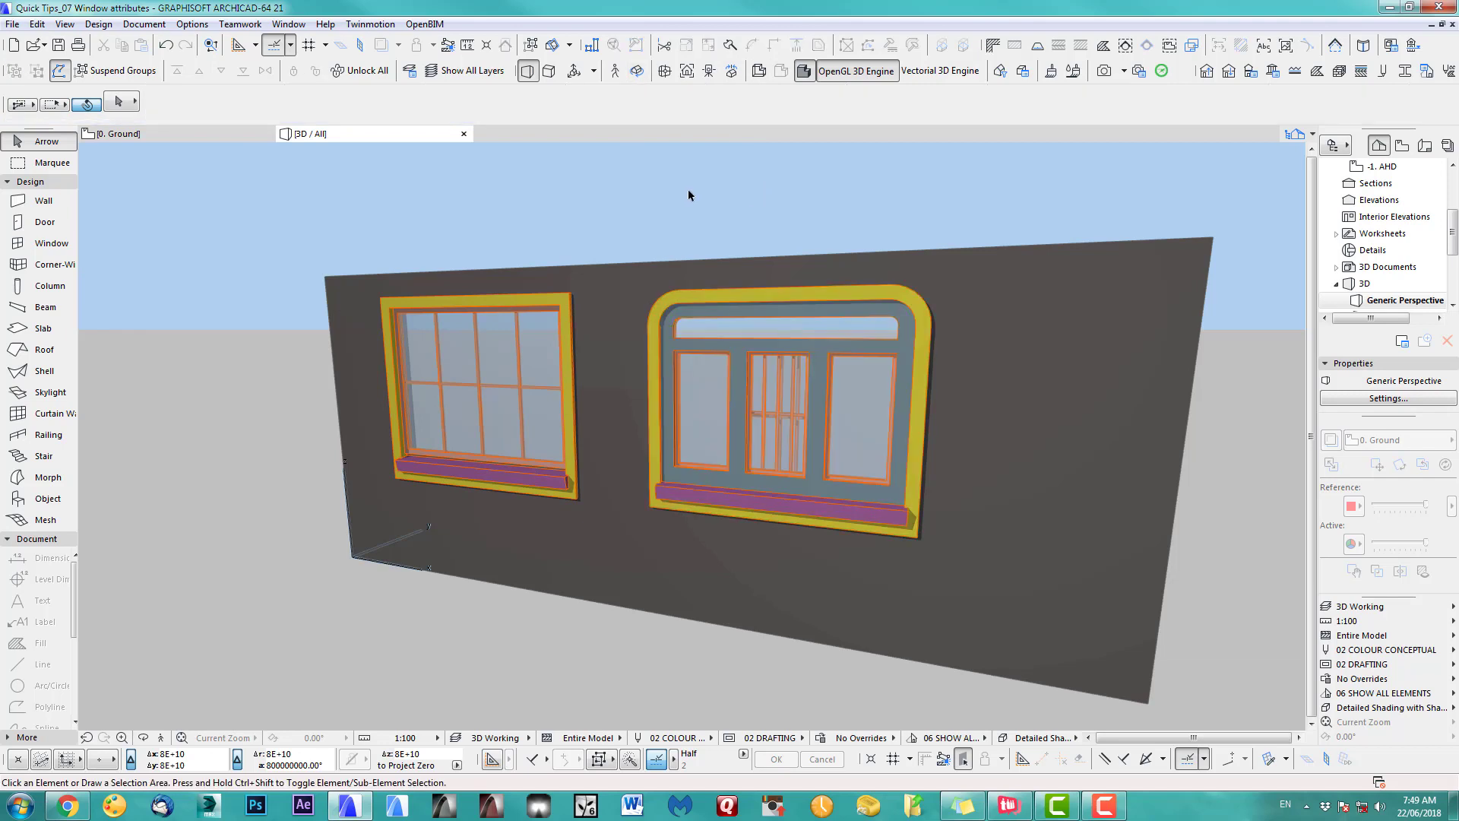